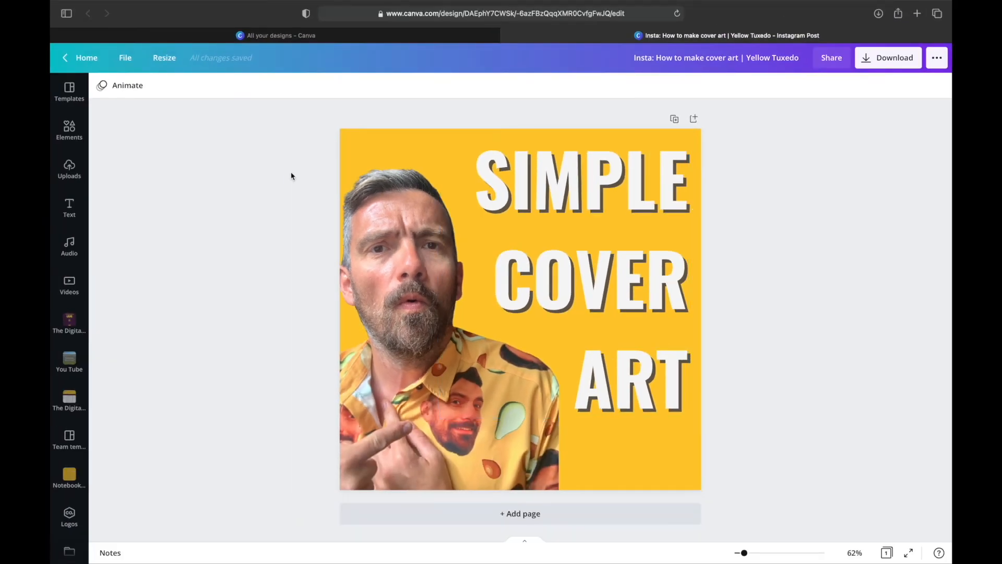
Step: Create a resized copy of the Instagram post design in the Facebook Post format
{"action": "left_click", "coordinate": [166, 63]}
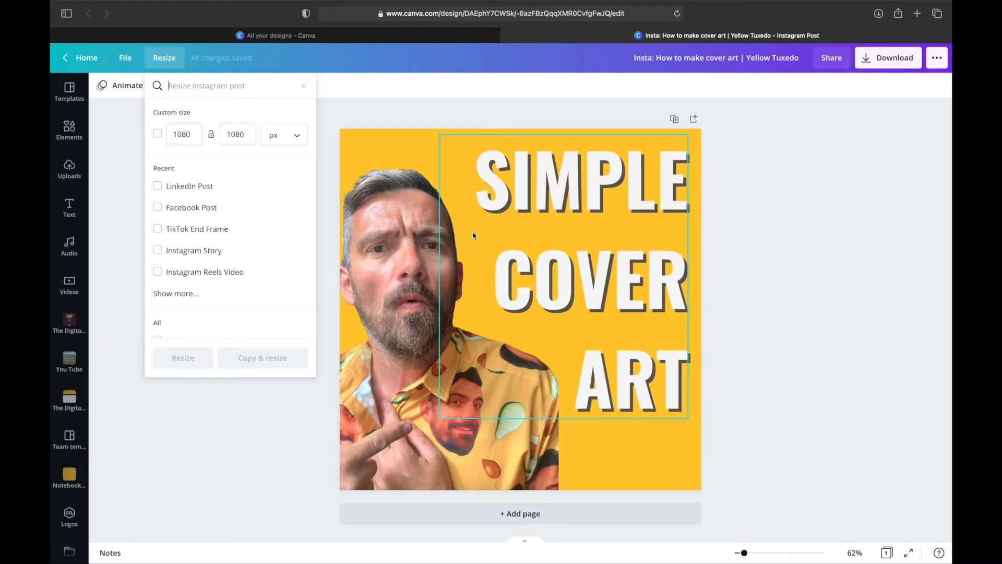
{"action": "left_click", "coordinate": [751, 150]}
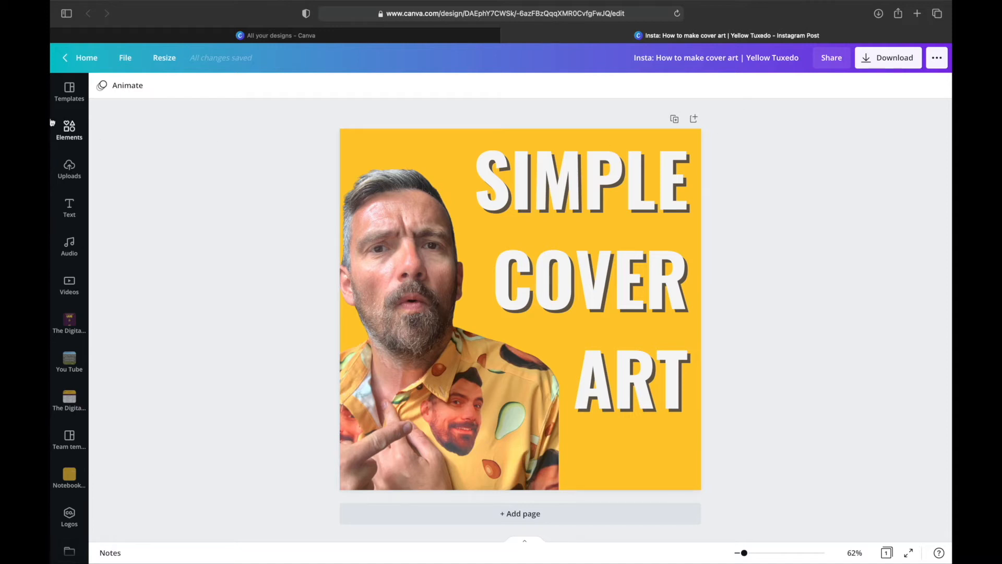
{"action": "left_click", "coordinate": [161, 59]}
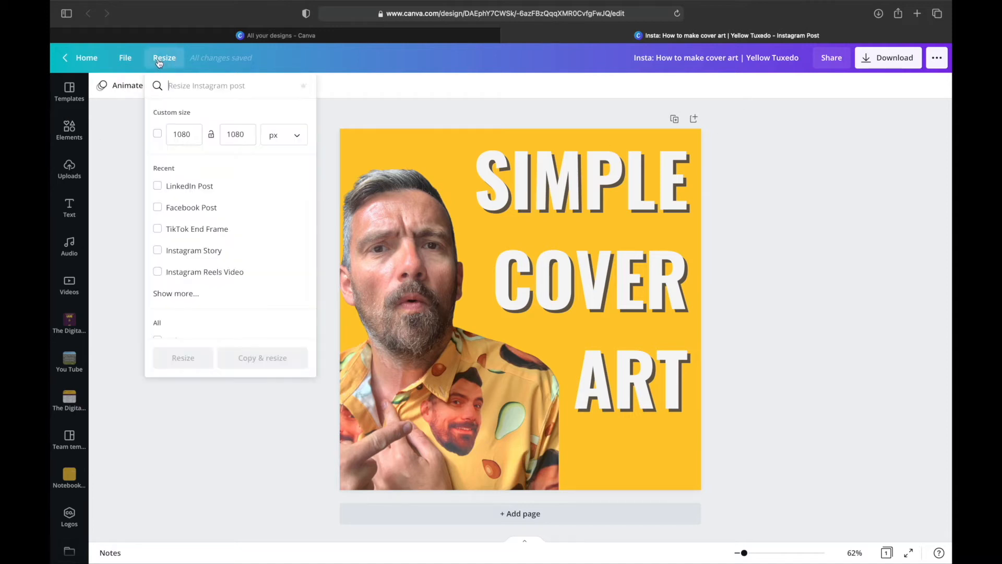
{"action": "left_click", "coordinate": [157, 208]}
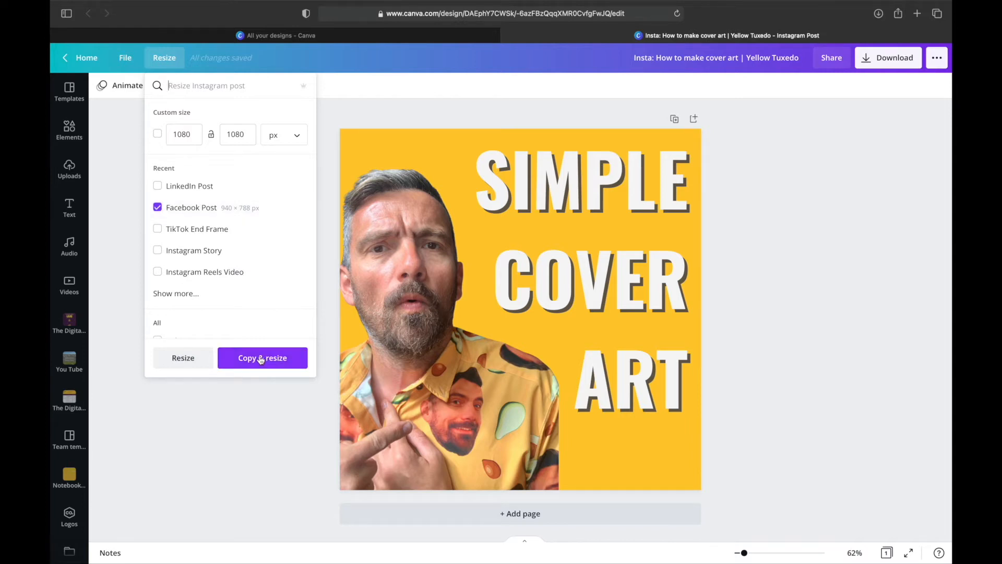
{"action": "left_click", "coordinate": [260, 359]}
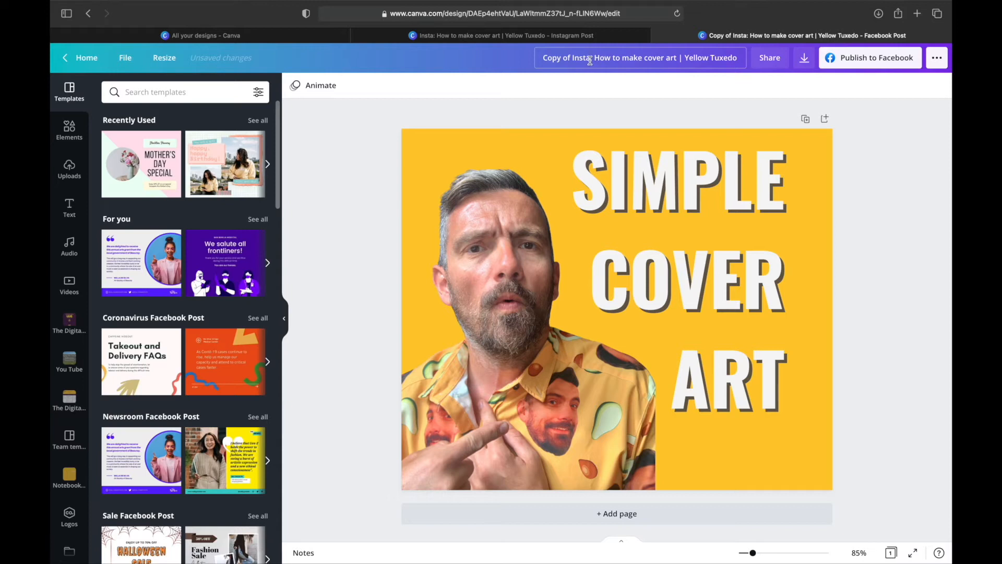
Step: Rename the Facebook copy as "FB How to make cover art | Yellow Tuxedo"
{"action": "left_click_drag", "start_coordinate": [590, 59], "coordinate": [514, 59]}
{"action": "type", "text": "FB"}
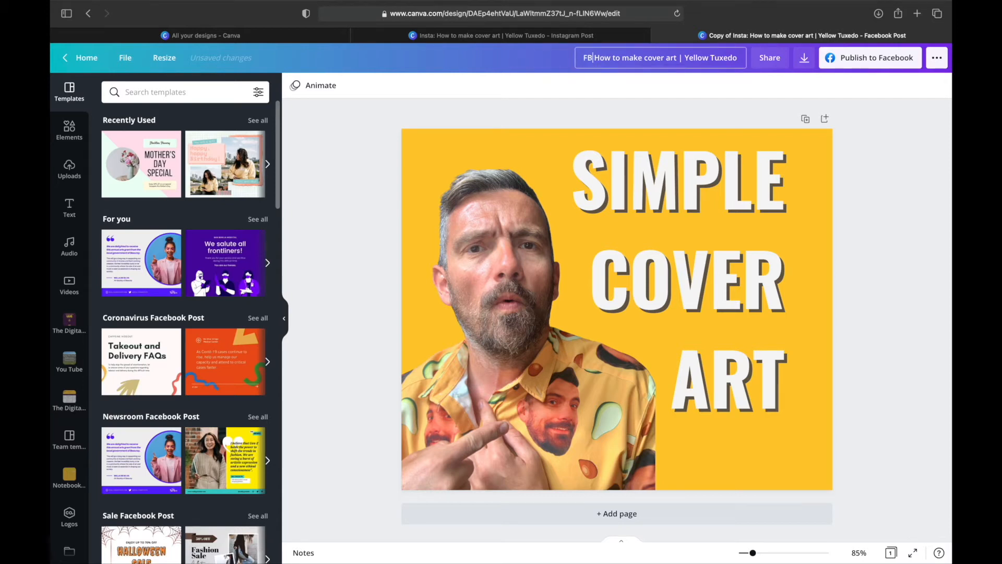
{"action": "left_click", "coordinate": [367, 253]}
Step: Nudge the man's photo slightly left, then move the heading toward the page's upper right corner and enlarge it to fill the space
{"action": "left_click_drag", "start_coordinate": [518, 300], "coordinate": [511, 299]}
{"action": "left_click", "coordinate": [654, 269]}
{"action": "left_click_drag", "start_coordinate": [654, 269], "coordinate": [688, 260]}
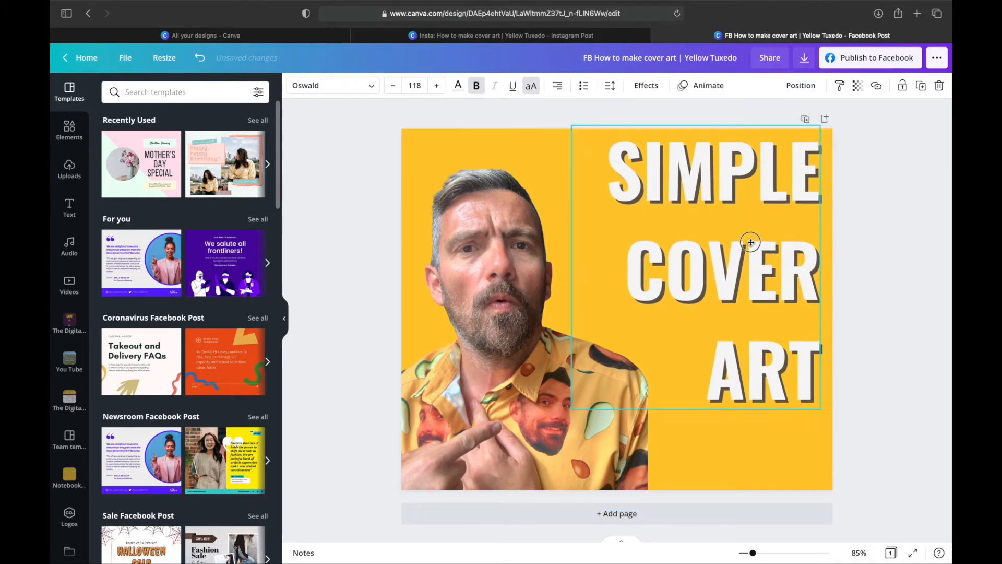
{"action": "left_click_drag", "start_coordinate": [571, 409], "coordinate": [543, 432]}
{"action": "left_click", "coordinate": [901, 328]}
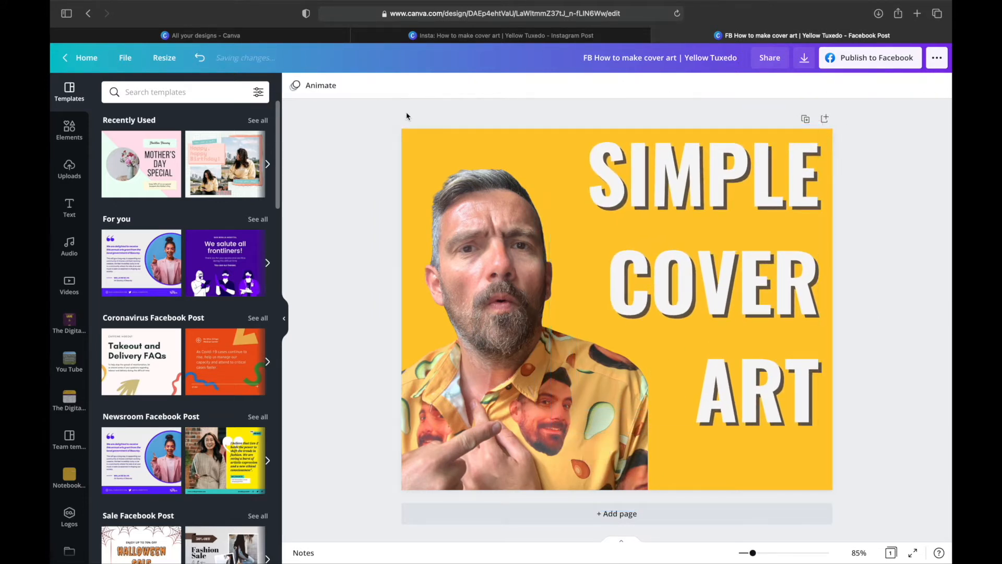
Step: Create a resized copy of the Facebook design in the LinkedIn Post format
{"action": "left_click", "coordinate": [164, 58]}
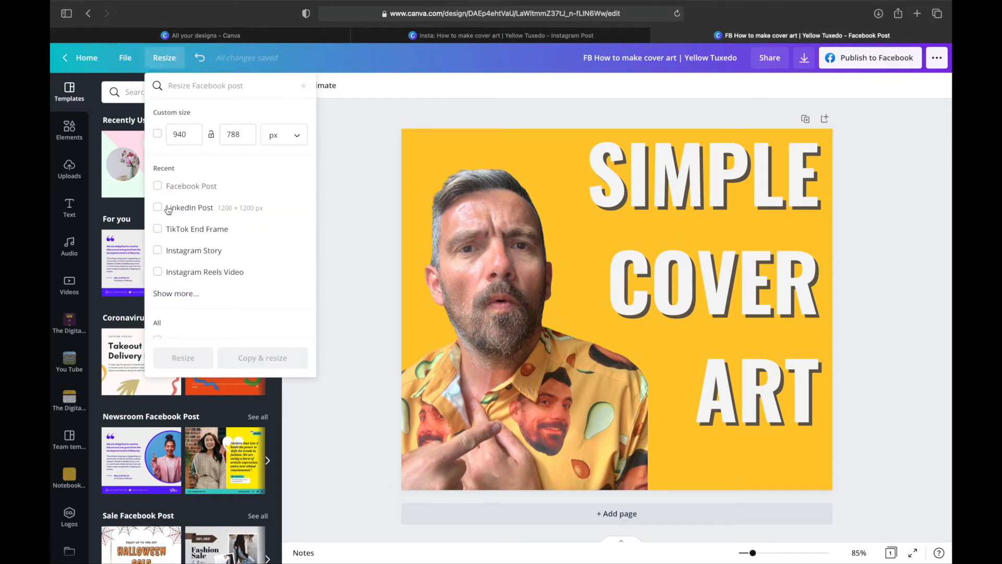
{"action": "left_click", "coordinate": [158, 208]}
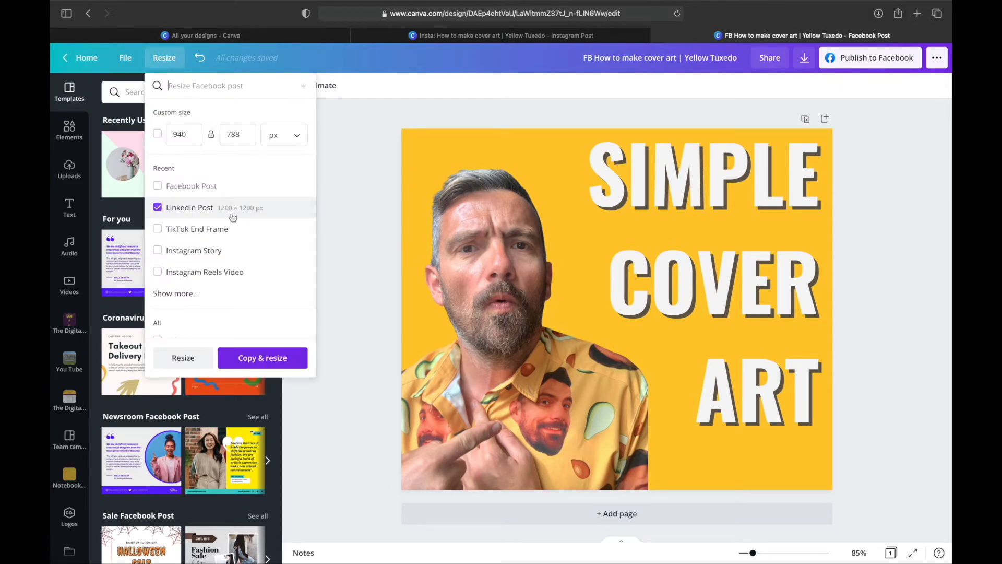
{"action": "left_click", "coordinate": [259, 359]}
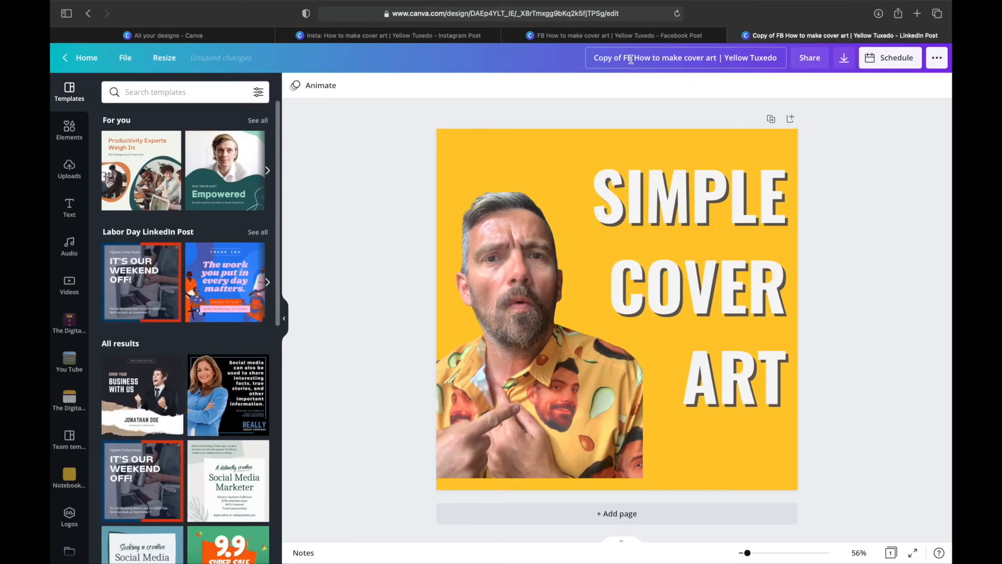
Step: Rename the LinkedIn copy as "LI: How to make cover art | Yellow Tuxedo"
{"action": "left_click", "coordinate": [634, 59]}
{"action": "left_click_drag", "start_coordinate": [633, 59], "coordinate": [555, 59]}
{"action": "type", "text": "LI:"}
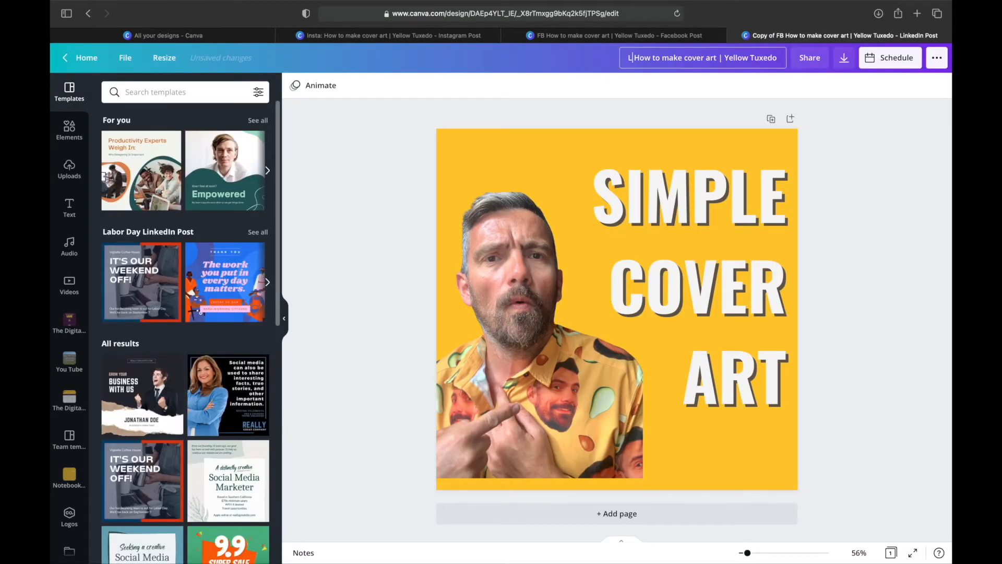
{"action": "left_click", "coordinate": [749, 145]}
Step: Lower the man's photo to the page's bottom edge, then move the heading up and enlarge it to about font size 177
{"action": "left_click", "coordinate": [514, 361]}
{"action": "left_click_drag", "start_coordinate": [513, 361], "coordinate": [513, 372]}
{"action": "left_click_drag", "start_coordinate": [752, 262], "coordinate": [753, 250]}
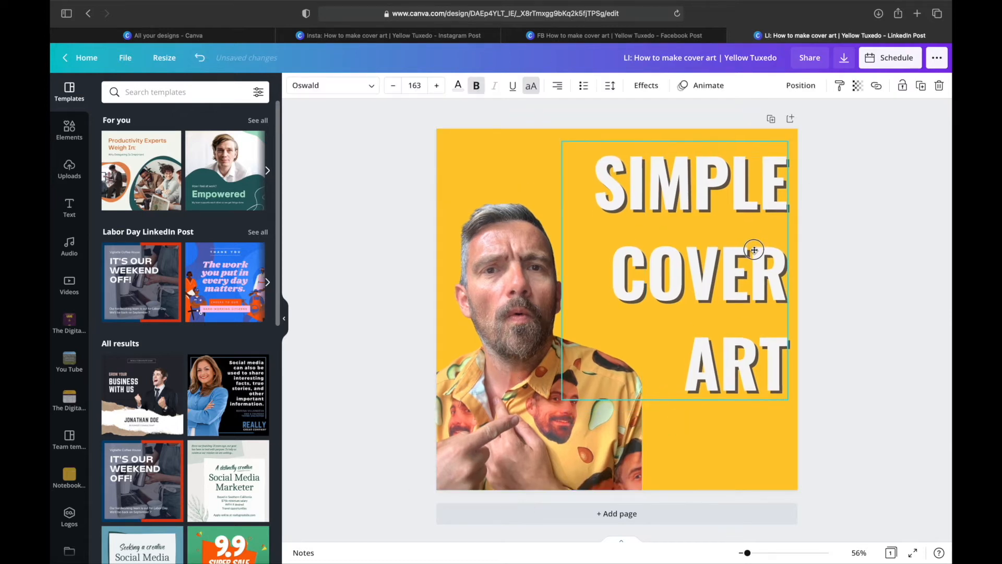
{"action": "left_click_drag", "start_coordinate": [566, 406], "coordinate": [542, 423]}
{"action": "left_click", "coordinate": [846, 320]}
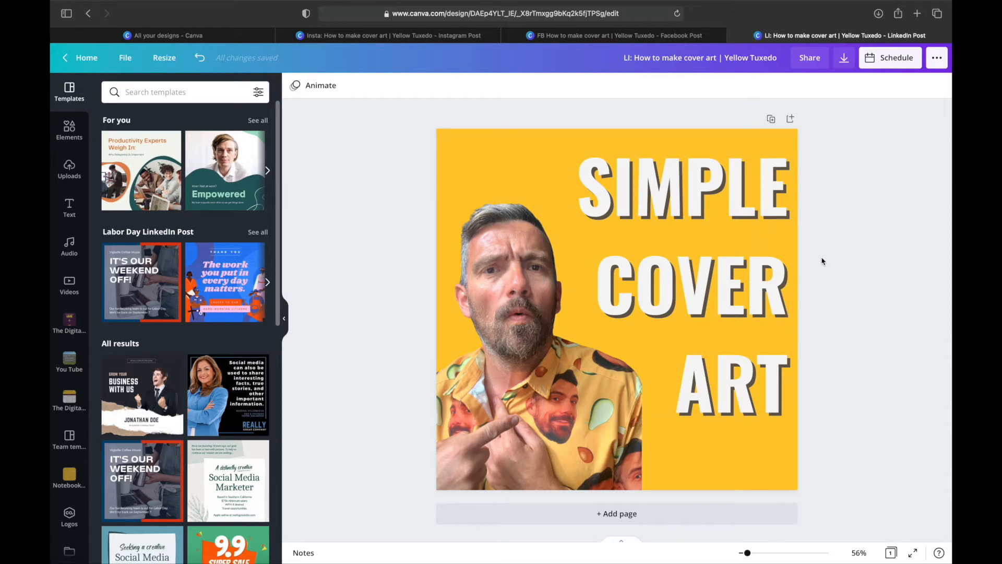
Step: Enlarge the heading further to about font size 192 and shift it slightly inward from the page's right edge
{"action": "left_click", "coordinate": [722, 241]}
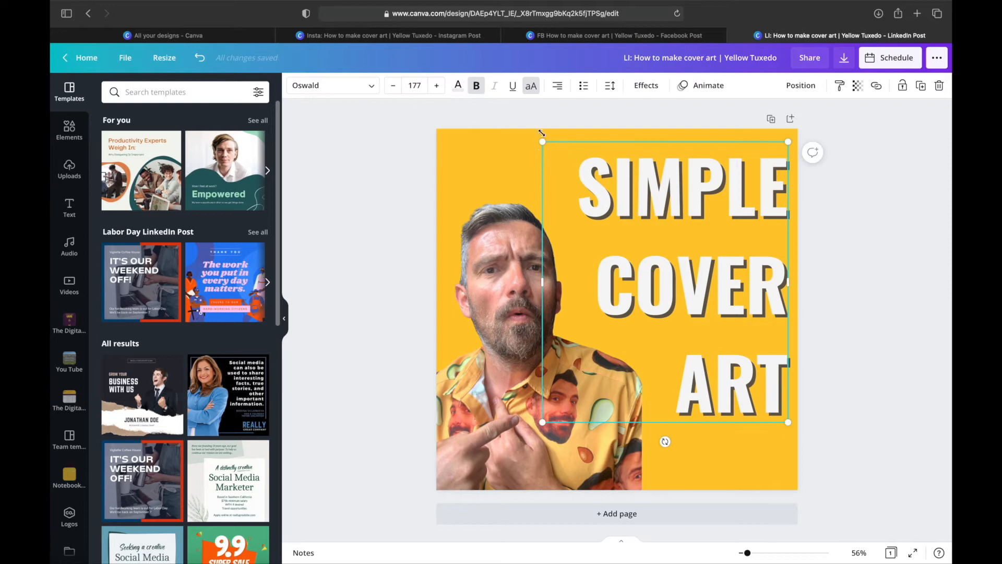
{"action": "left_click_drag", "start_coordinate": [542, 141], "coordinate": [526, 124]}
{"action": "left_click_drag", "start_coordinate": [664, 227], "coordinate": [659, 237]}
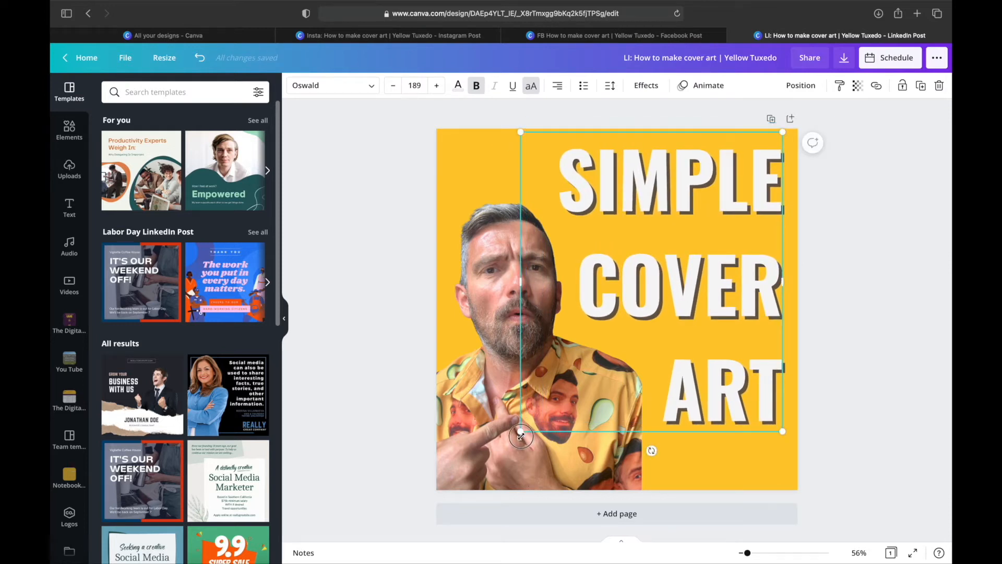
{"action": "left_click_drag", "start_coordinate": [521, 431], "coordinate": [516, 435]}
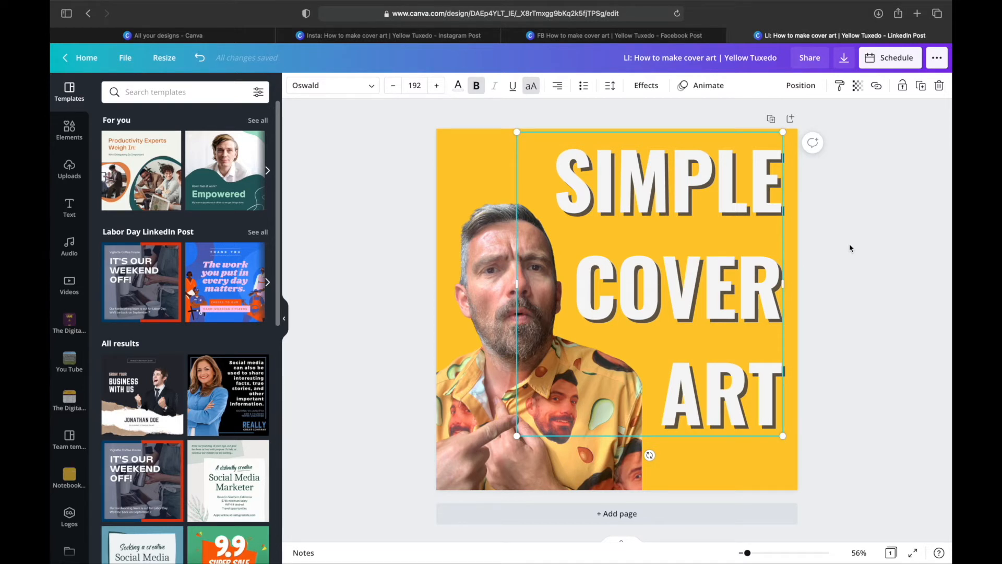
{"action": "left_click", "coordinate": [850, 248]}
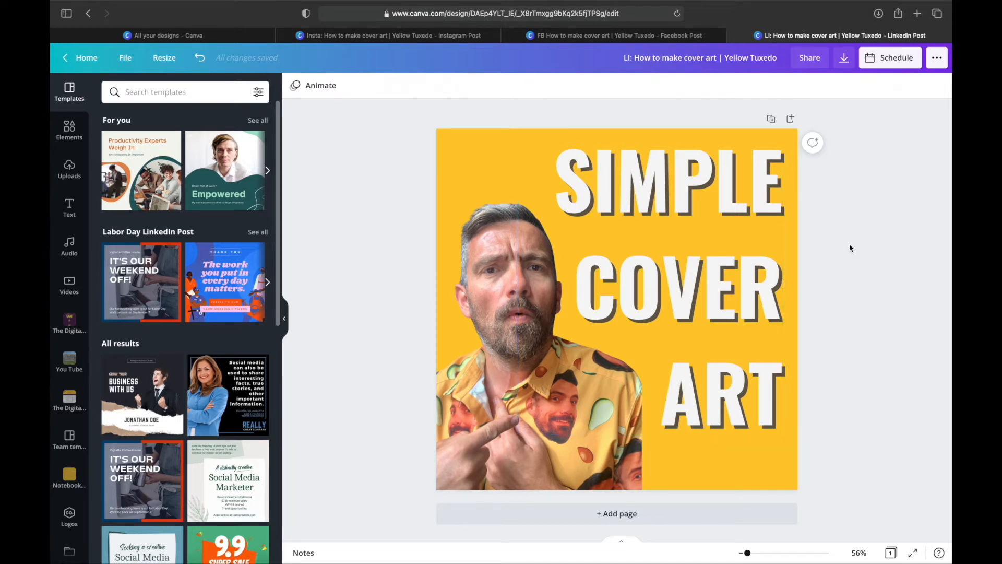
{"action": "left_click", "coordinate": [425, 36]}
{"action": "left_click", "coordinate": [575, 36]}
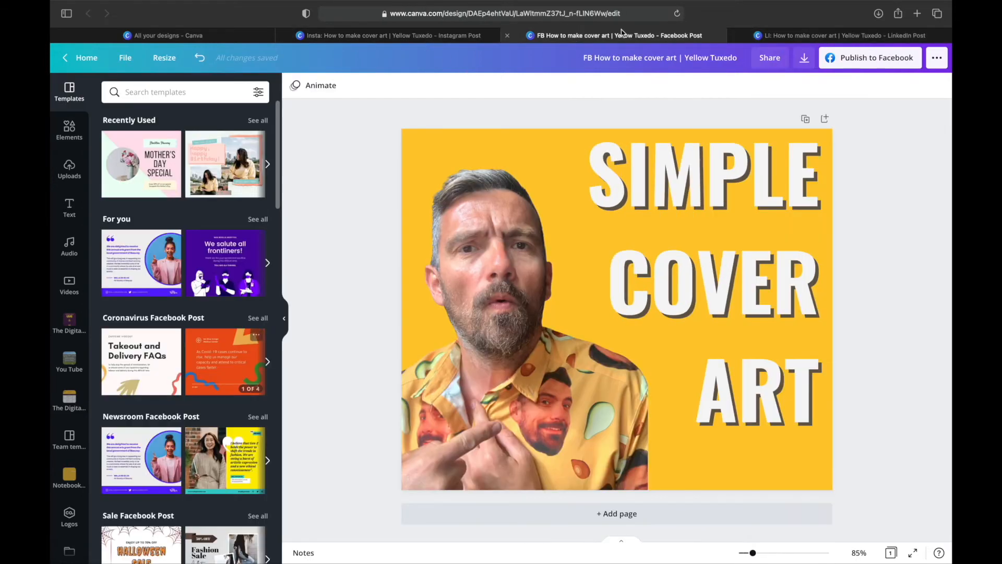
{"action": "left_click", "coordinate": [776, 37]}
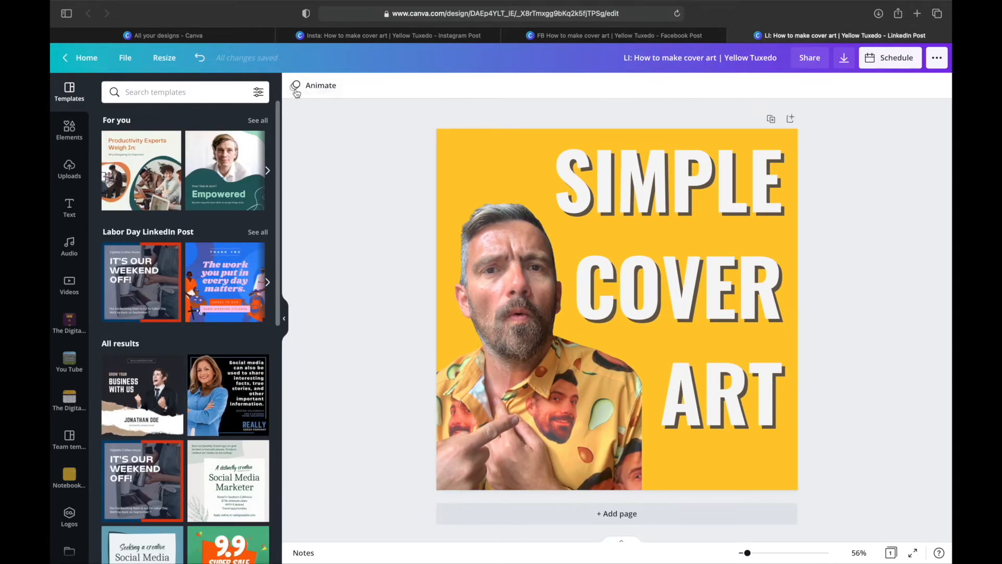
Step: Create a resized copy of the LinkedIn design in the Instagram Story format
{"action": "left_click", "coordinate": [162, 62]}
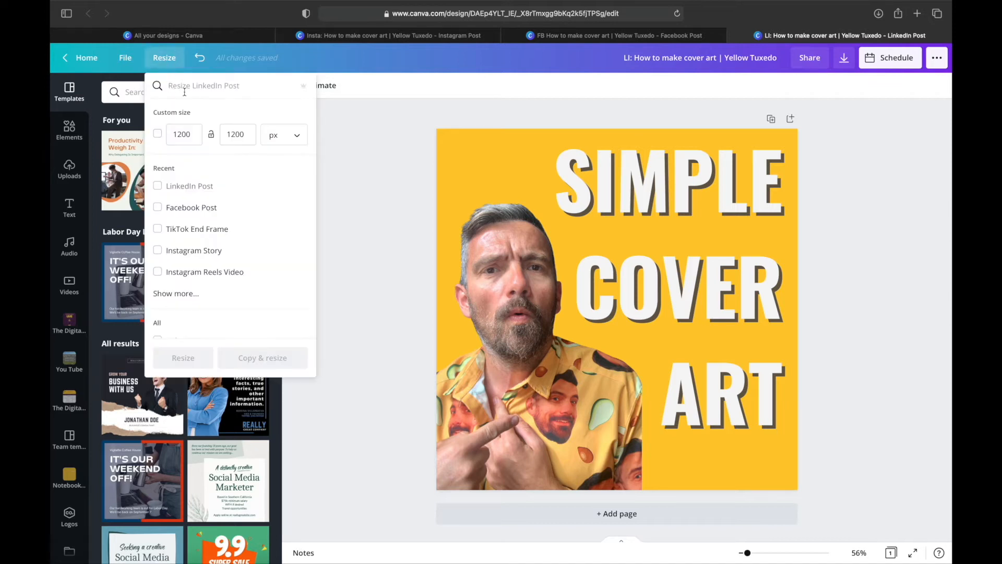
{"action": "type", "text": "inst"}
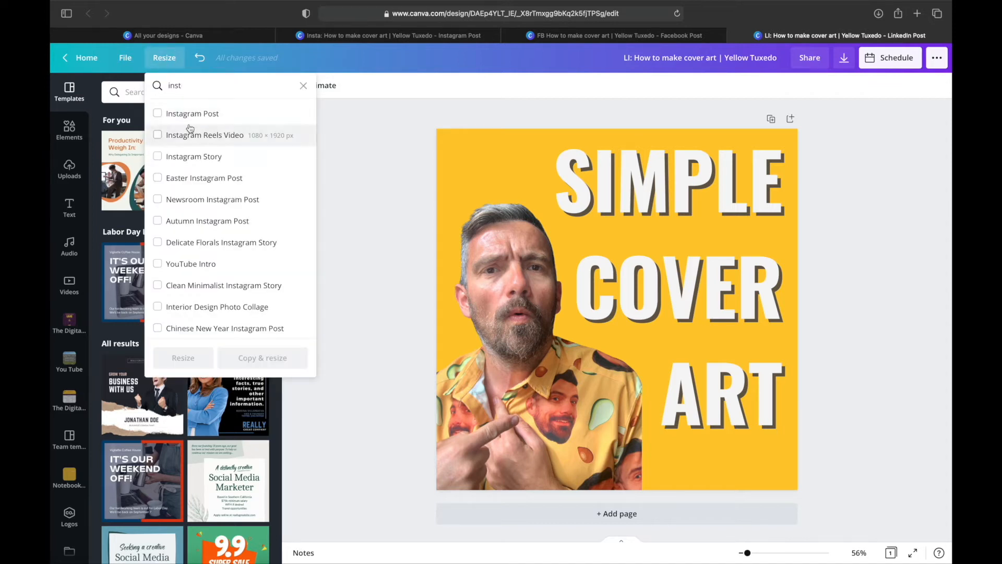
{"action": "left_click", "coordinate": [157, 156]}
{"action": "left_click", "coordinate": [261, 365]}
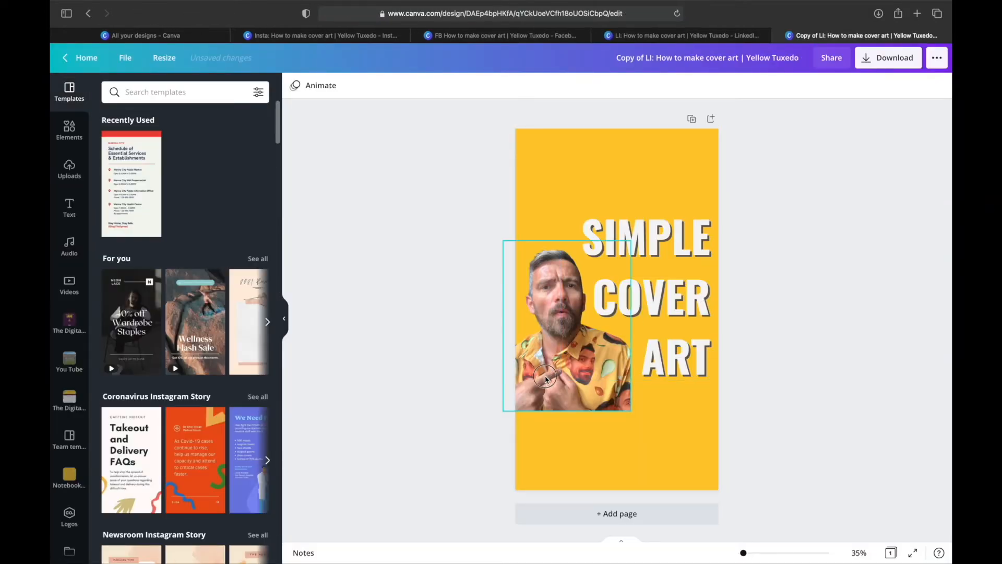
Step: Place the man's photo at the story page's bottom left, enlarge it to most of the page width, and raise the heading beside it
{"action": "left_click_drag", "start_coordinate": [563, 355], "coordinate": [541, 461]}
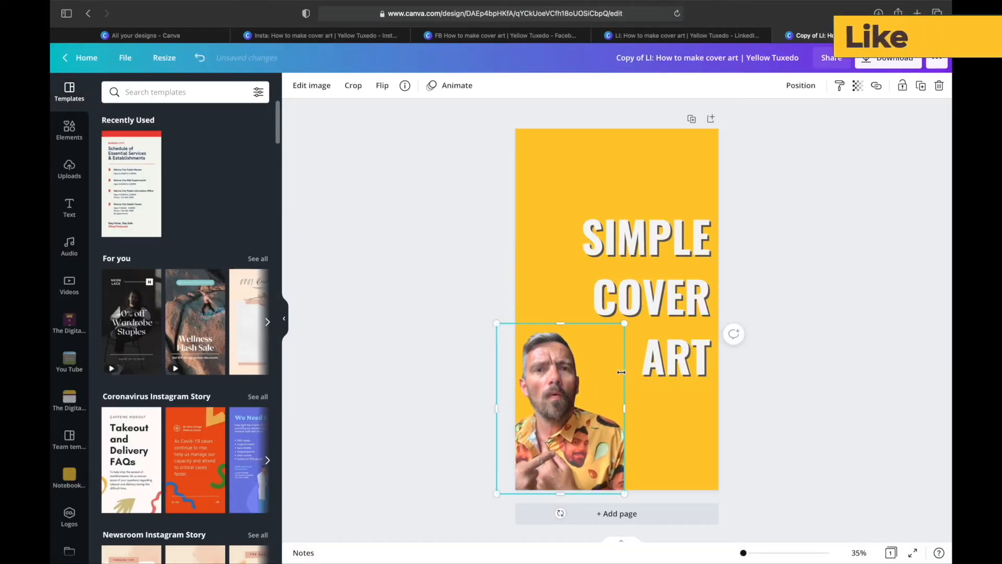
{"action": "left_click_drag", "start_coordinate": [625, 323], "coordinate": [707, 209]}
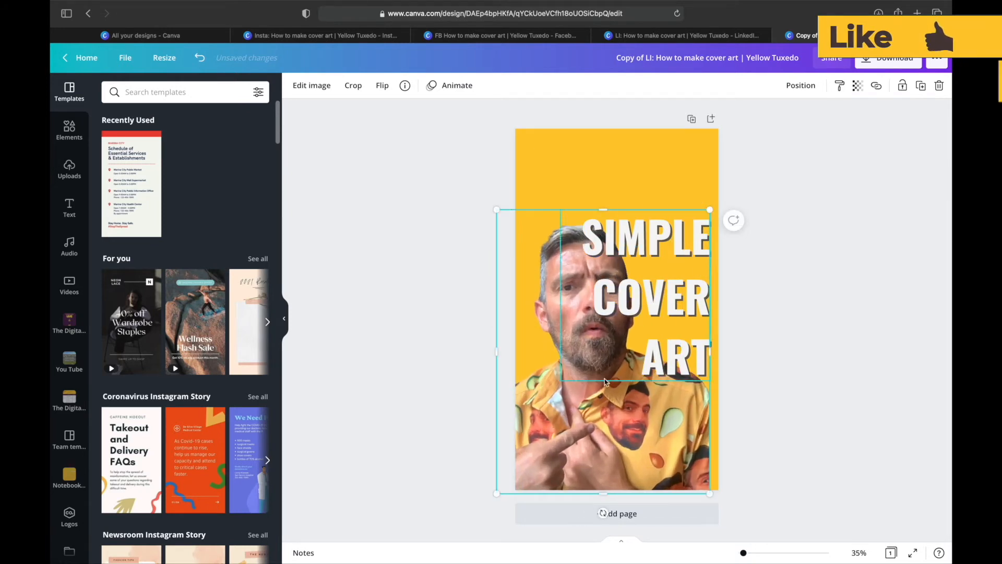
{"action": "left_click_drag", "start_coordinate": [601, 430], "coordinate": [572, 424]}
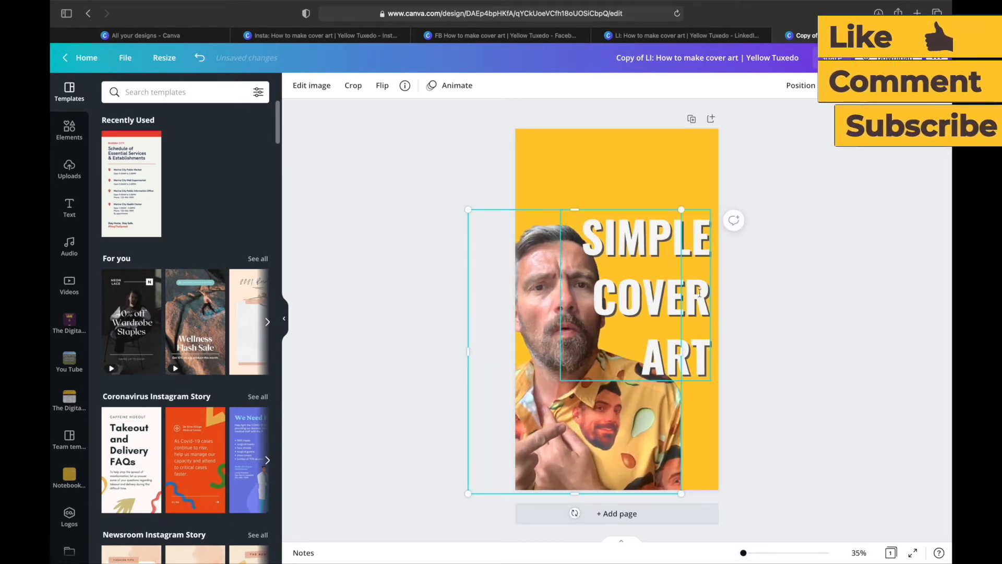
{"action": "left_click_drag", "start_coordinate": [703, 291], "coordinate": [706, 267]}
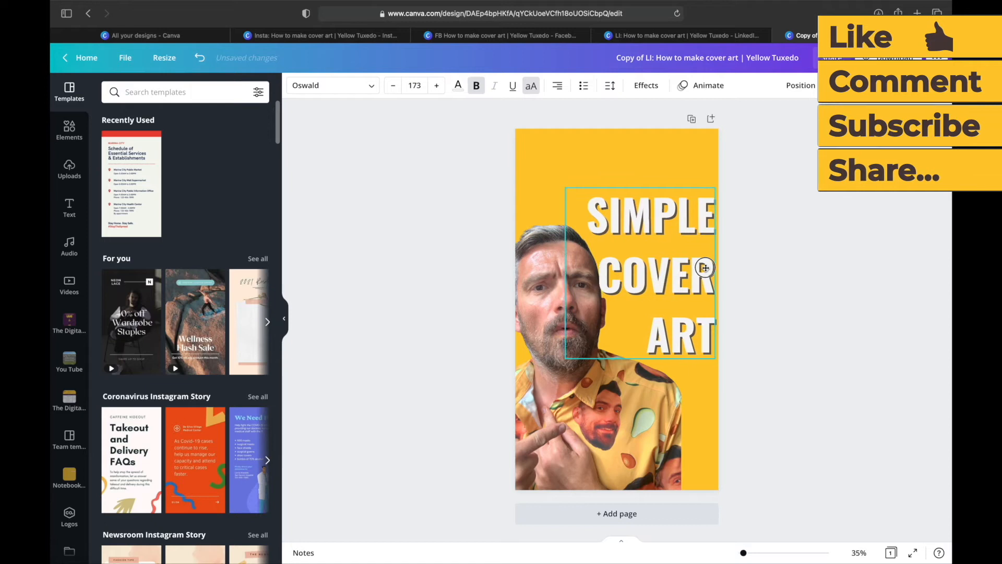
Step: Shrink the man's photo slightly against the bottom left corner and nudge the heading up, clear of the page's right edge
{"action": "left_click", "coordinate": [641, 378]}
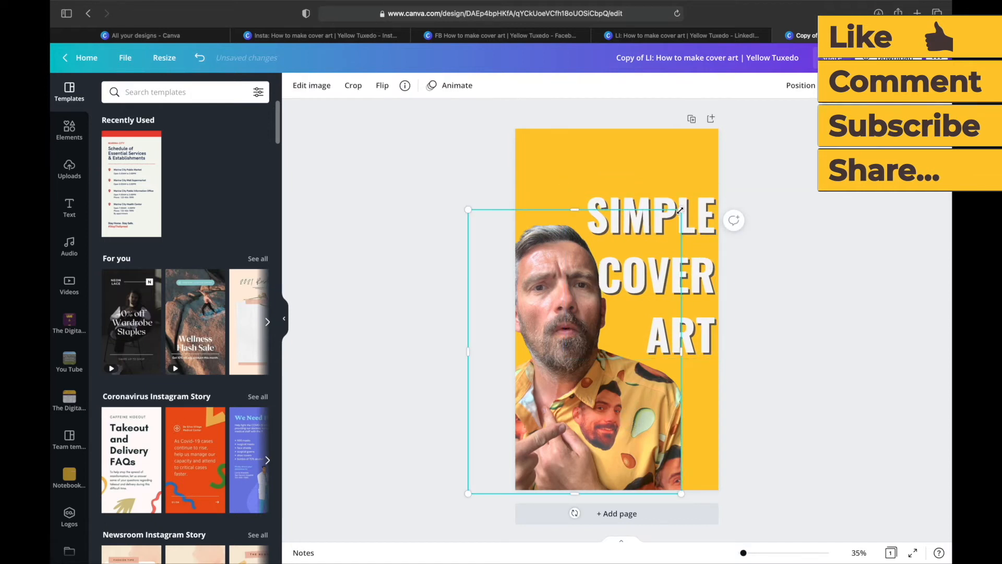
{"action": "left_click_drag", "start_coordinate": [685, 214], "coordinate": [669, 230]}
{"action": "left_click_drag", "start_coordinate": [594, 399], "coordinate": [602, 400]}
{"action": "left_click", "coordinate": [689, 263]}
{"action": "left_click_drag", "start_coordinate": [690, 263], "coordinate": [686, 257]}
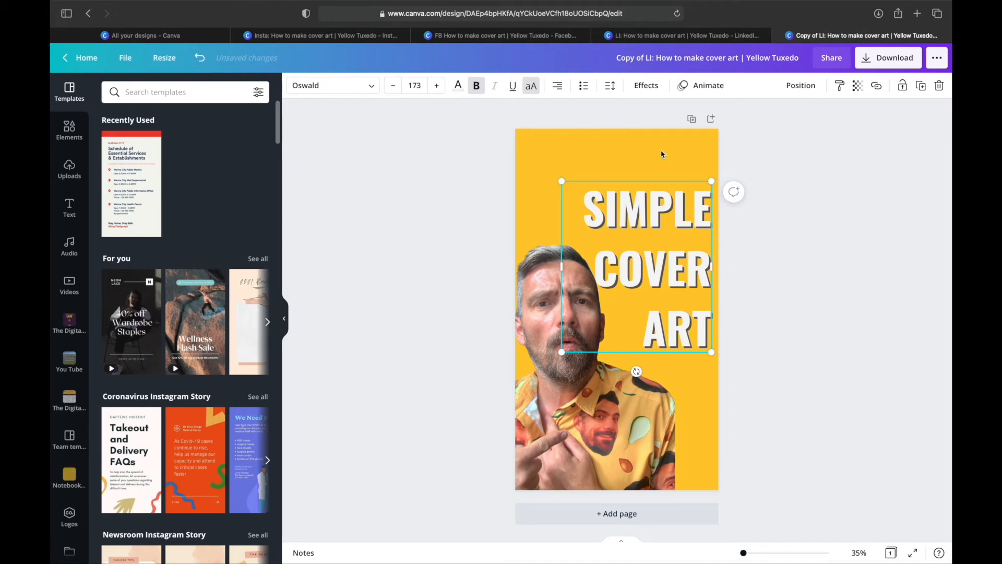
{"action": "left_click", "coordinate": [745, 423]}
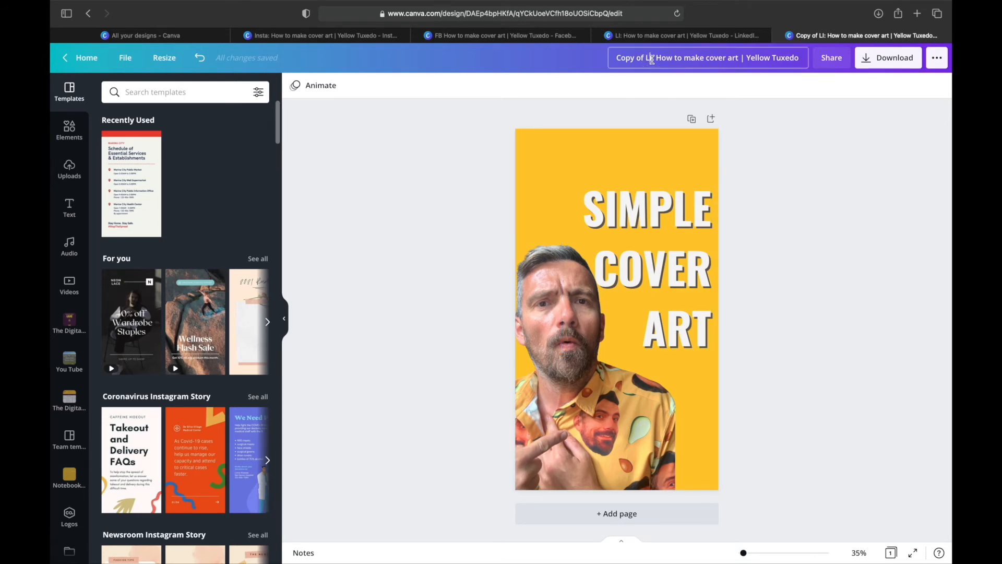
Step: Rename the story copy as "Insta Story: How to make cover art | Yellow Tuxedo"
{"action": "left_click_drag", "start_coordinate": [652, 59], "coordinate": [573, 57]}
{"action": "key", "text": "BackSpace"}
{"action": "type", "text": "Insta Story"}
{"action": "left_click", "coordinate": [776, 187]}
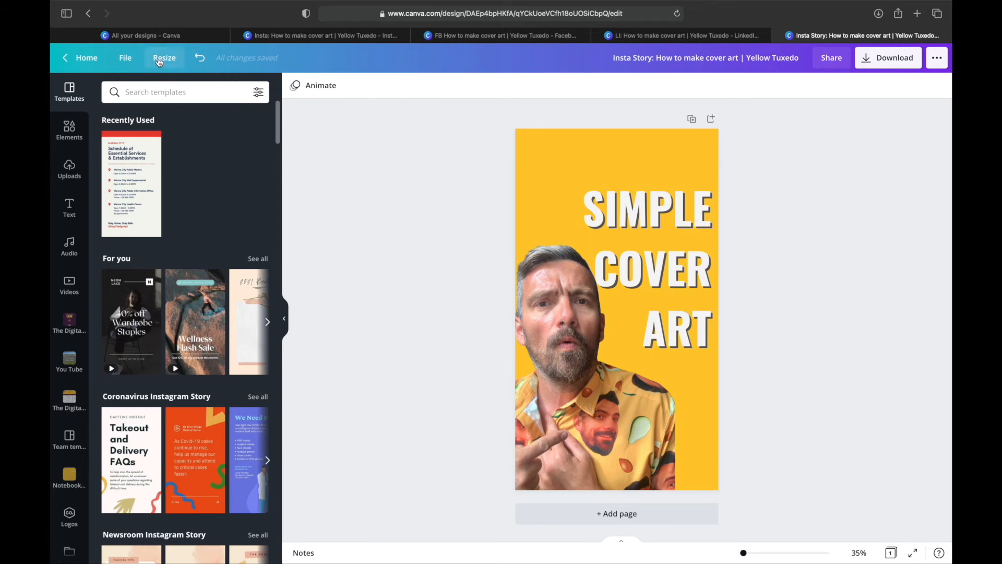
Step: Create a resized copy of the Instagram story design in the TikTok End Frame format
{"action": "left_click", "coordinate": [164, 57]}
{"action": "type", "text": "tiktojk"}
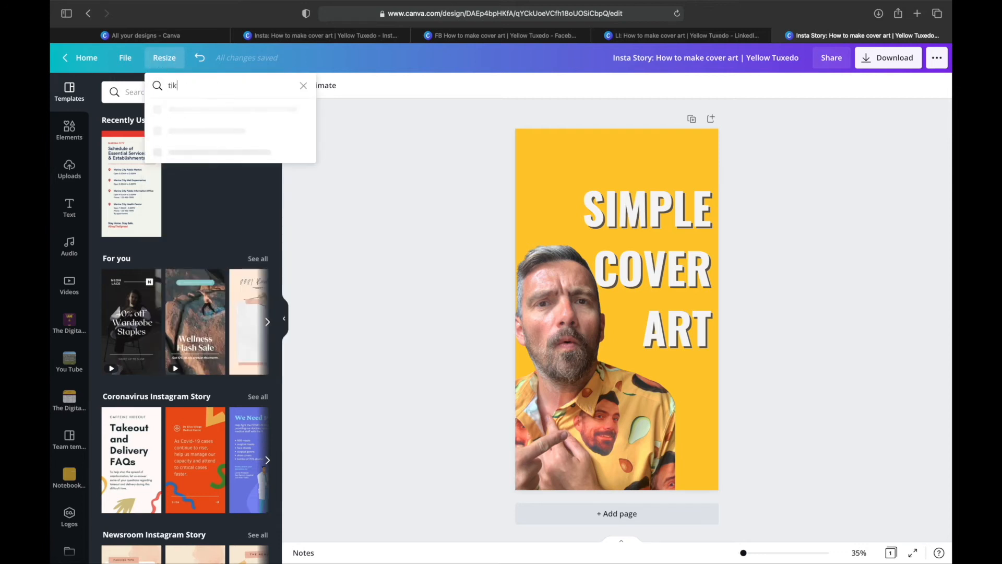
{"action": "key", "text": "BackSpace"}
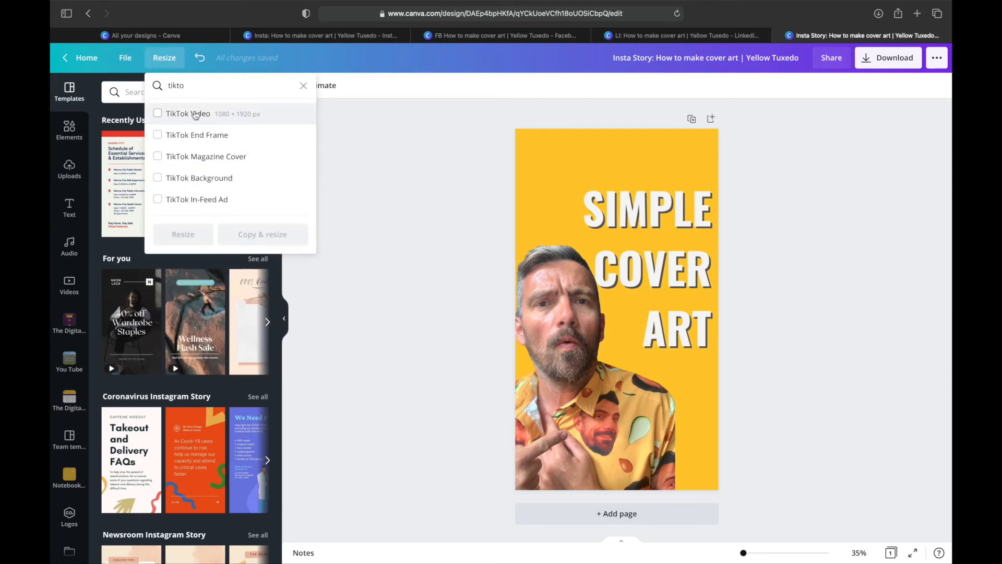
{"action": "left_click", "coordinate": [157, 136]}
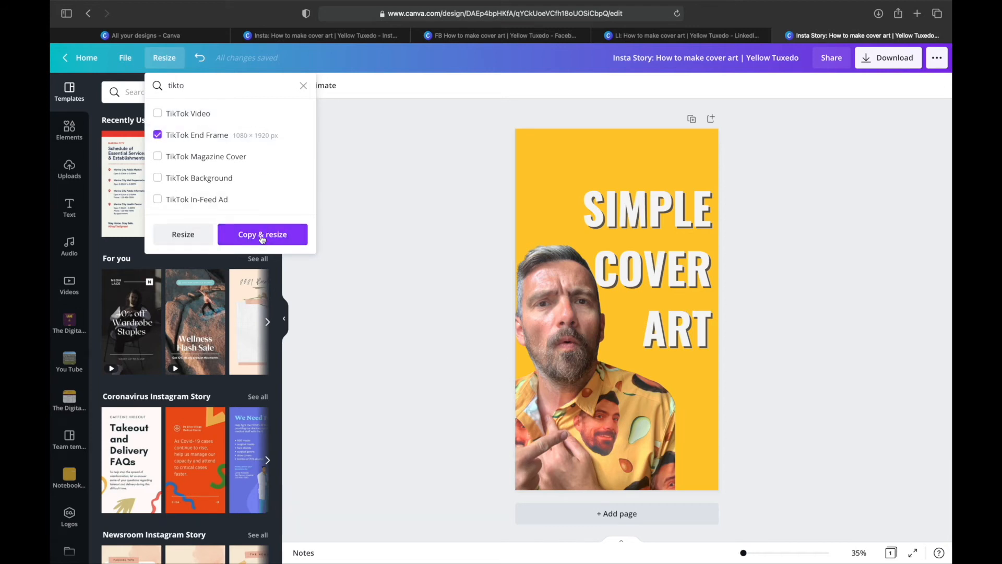
{"action": "left_click", "coordinate": [263, 238]}
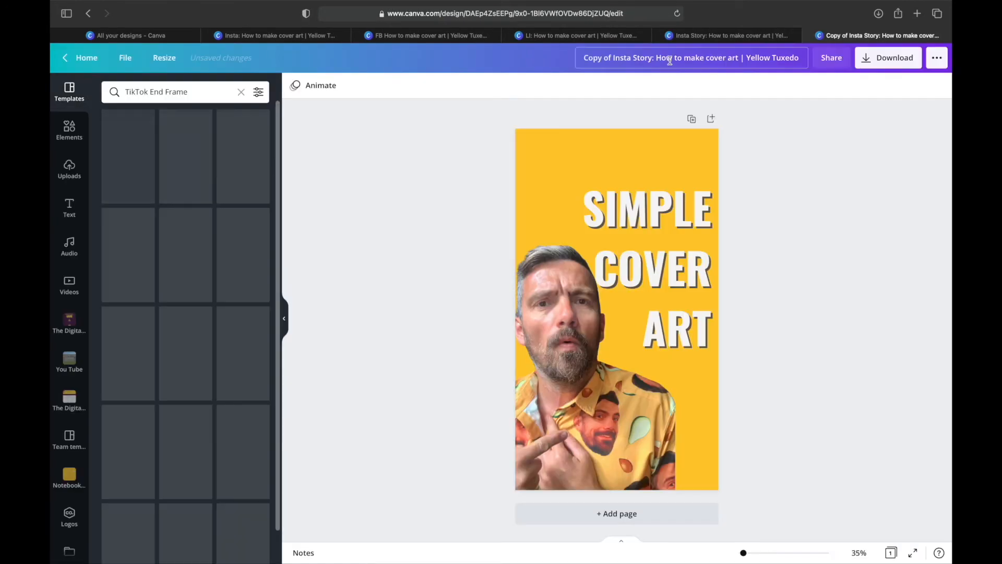
Step: Rename the TikTok copy as "TikTok How to make cover art | Yellow Tuxedo"
{"action": "left_click", "coordinate": [651, 59]}
{"action": "left_click_drag", "start_coordinate": [653, 58], "coordinate": [555, 55]}
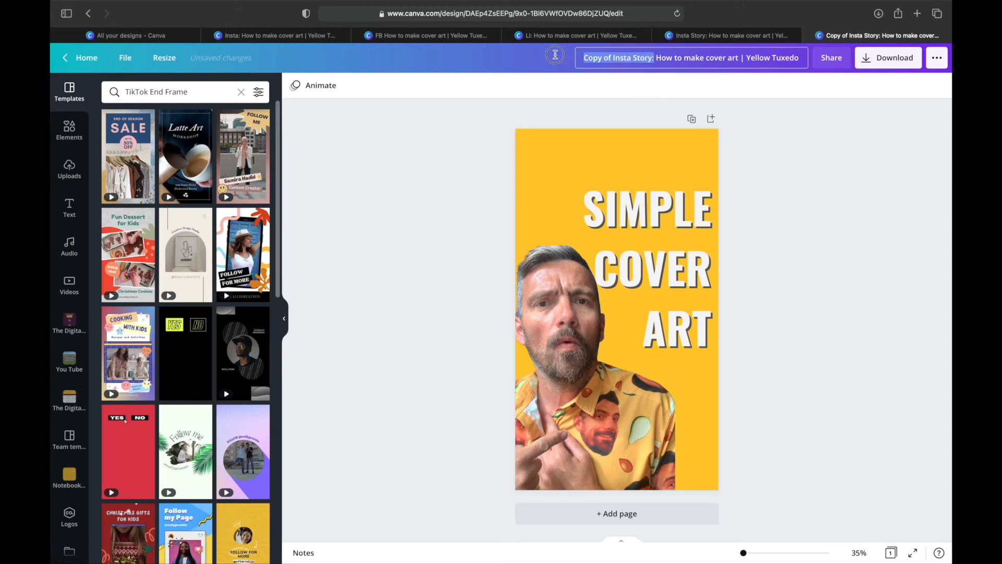
{"action": "type", "text": "TikTok"}
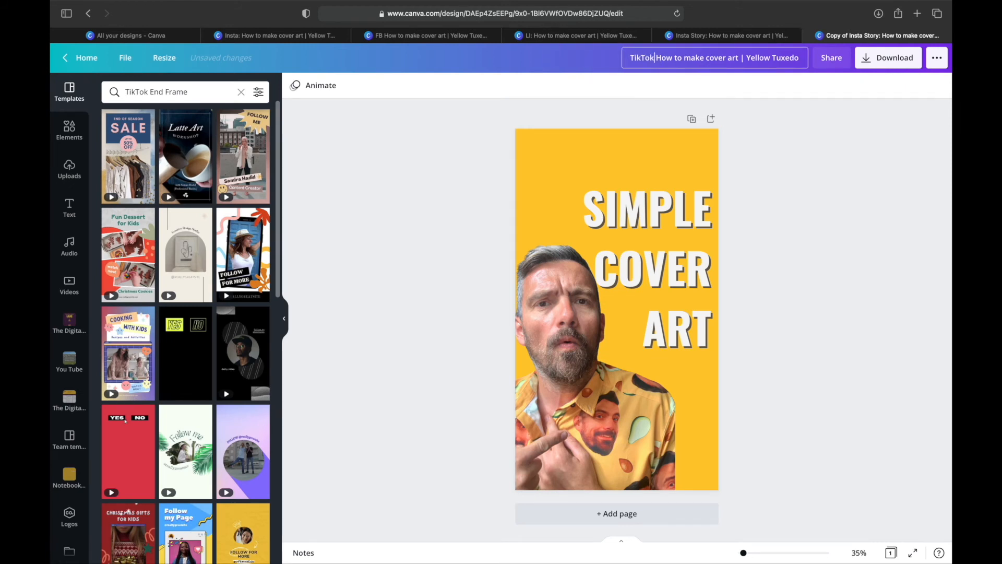
{"action": "left_click", "coordinate": [650, 171]}
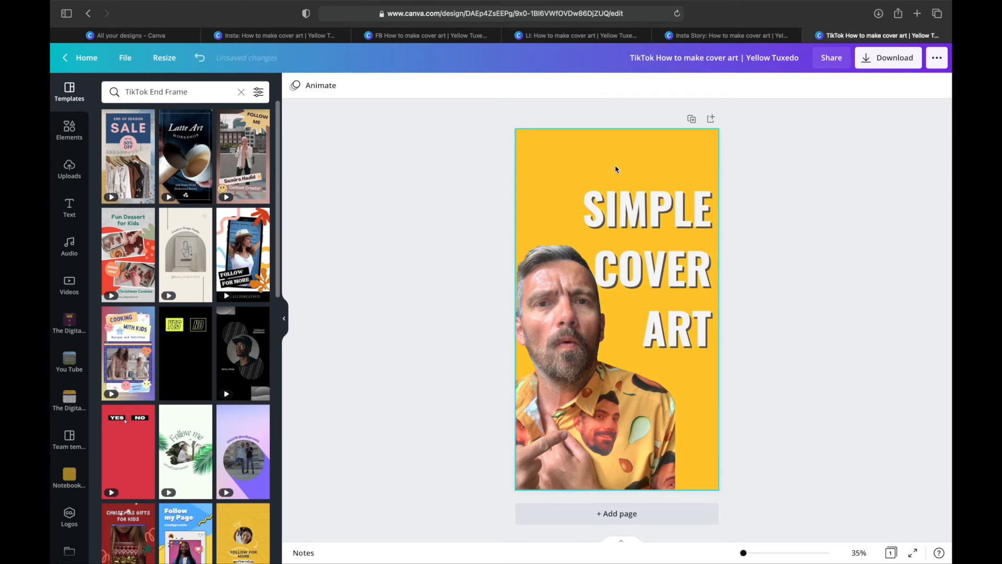
Step: Create a resized copy of the TikTok design in the Pinterest Pin (1080 x 1920) format, declining the video editor beta offer
{"action": "left_click", "coordinate": [165, 59]}
{"action": "left_click", "coordinate": [186, 86]}
{"action": "type", "text": "Pint"}
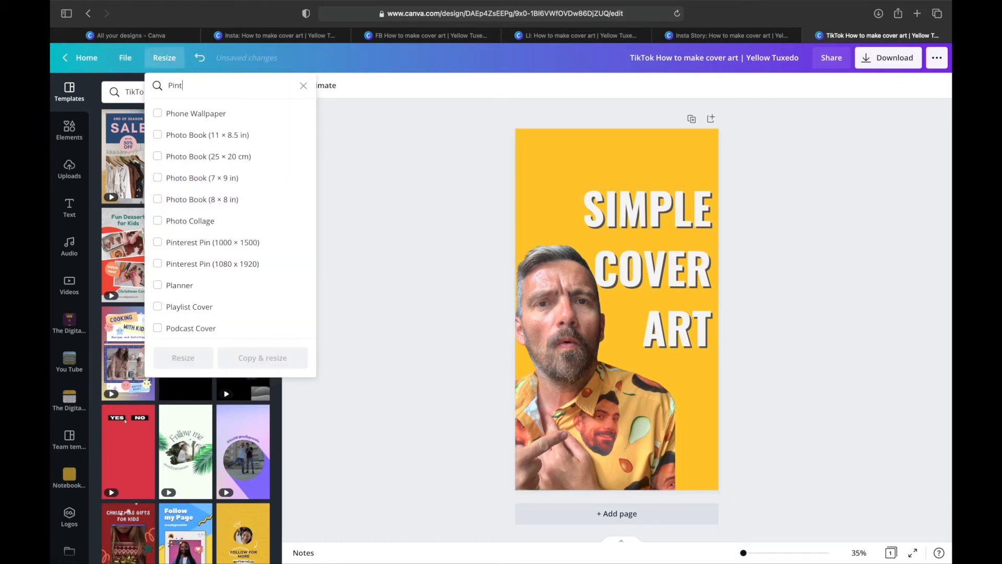
{"action": "type", "text": "erest"}
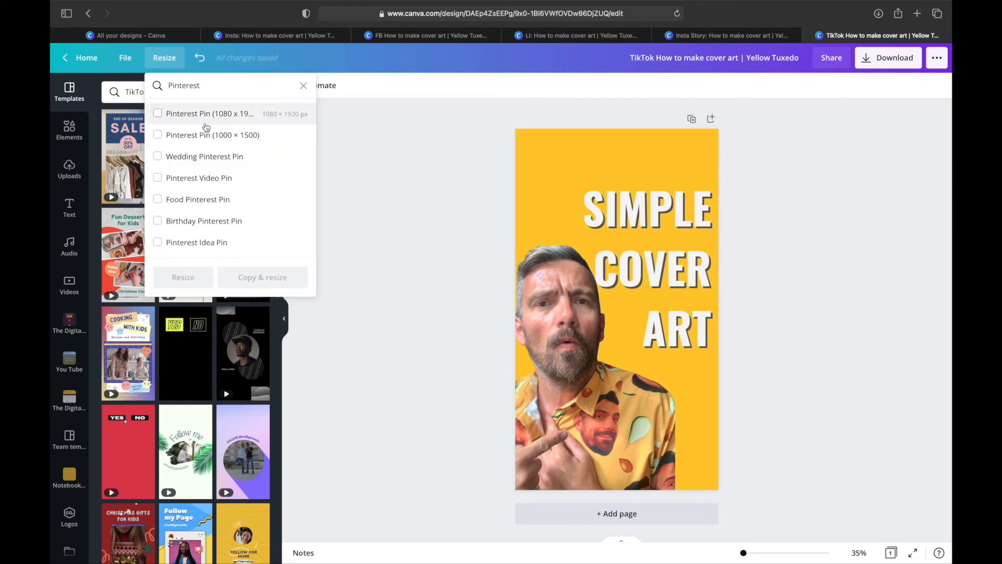
{"action": "left_click", "coordinate": [162, 116]}
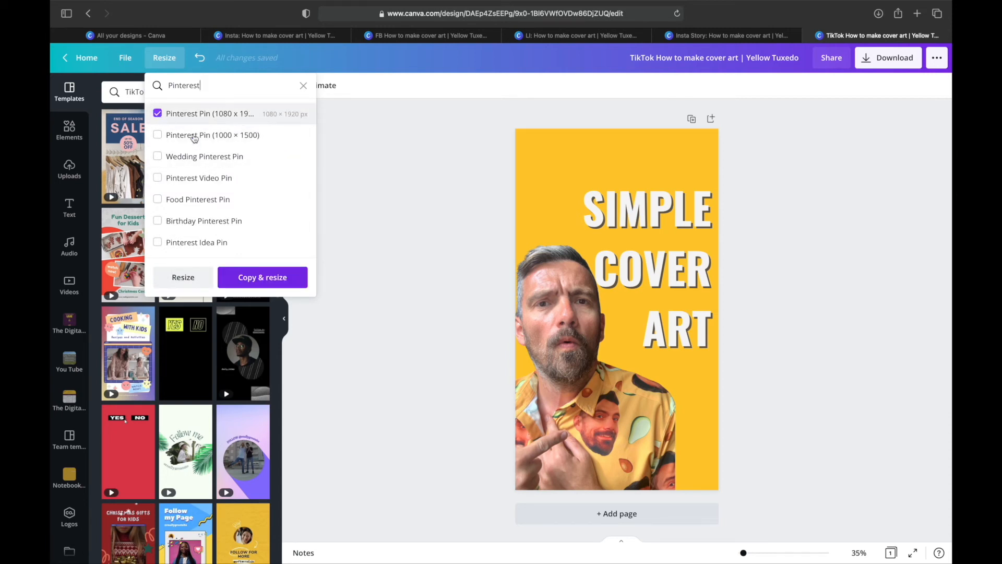
{"action": "left_click", "coordinate": [266, 279]}
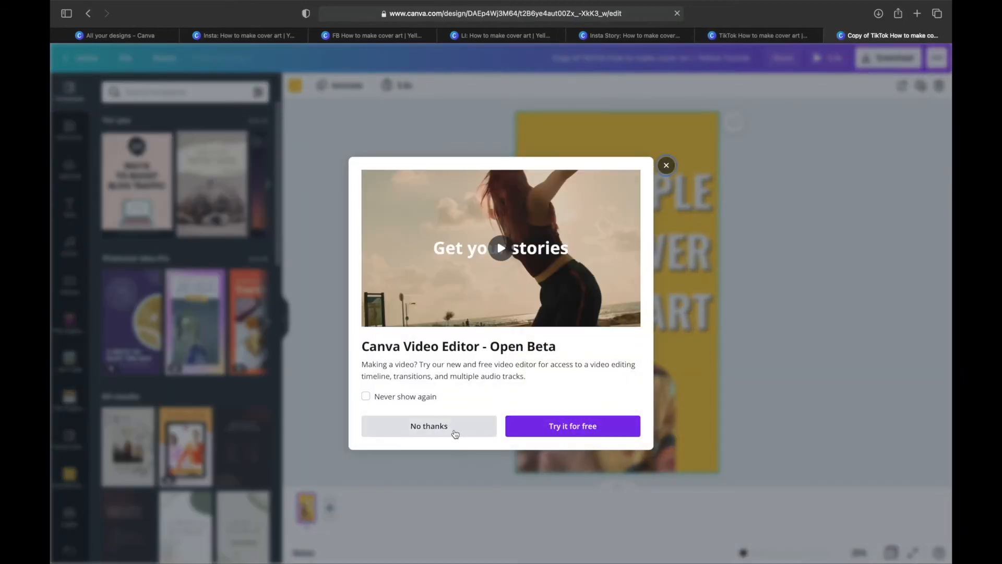
{"action": "left_click", "coordinate": [454, 432]}
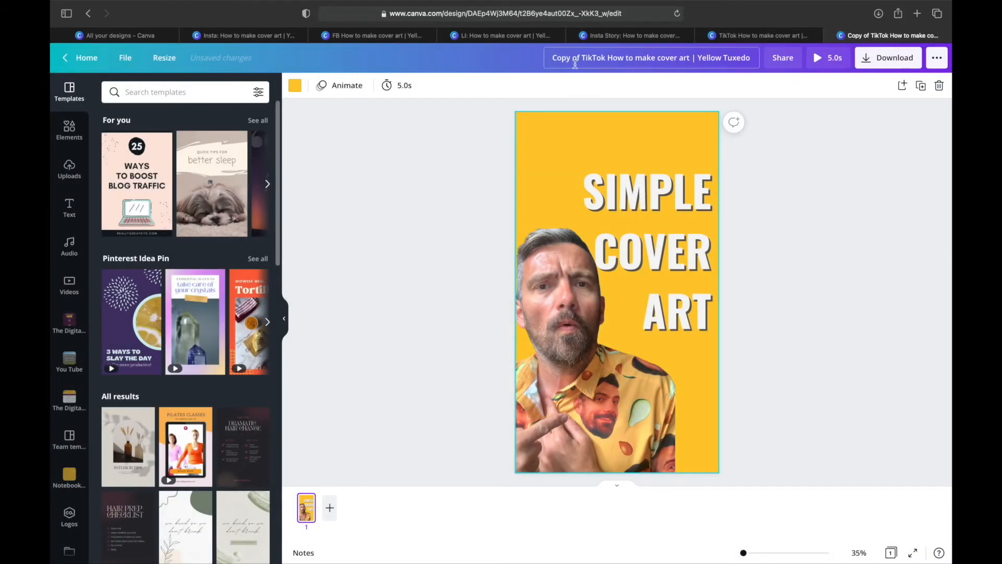
Step: Rename the Pinterest copy as "Pinterest: How to make cover art | Yellow Tuxedo" and nudge the heading slightly toward the page's right edge
{"action": "left_click_drag", "start_coordinate": [605, 58], "coordinate": [544, 59]}
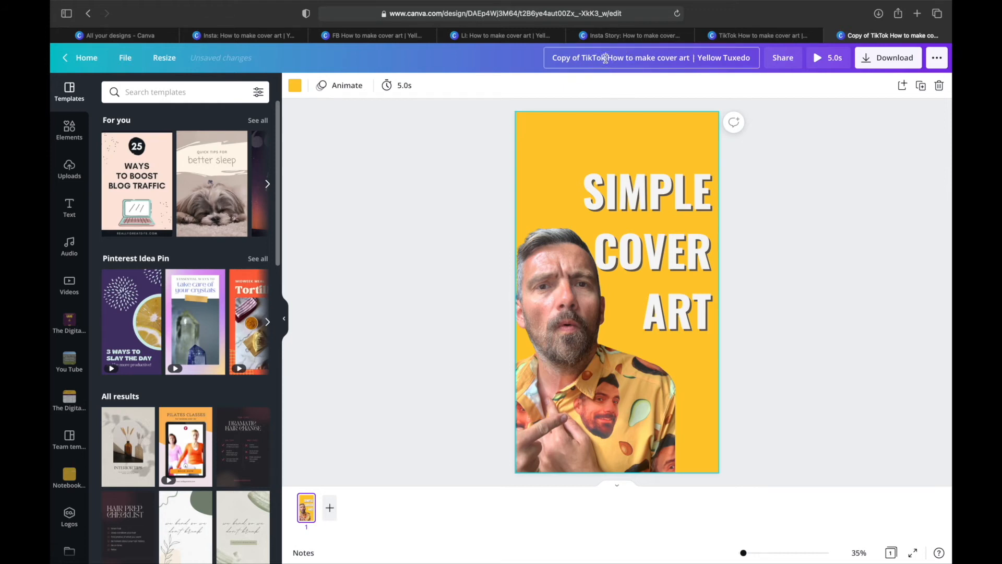
{"action": "type", "text": "Pn"}
{"action": "type", "text": "i"}
{"action": "type", "text": "interest:"}
{"action": "left_click", "coordinate": [380, 173]}
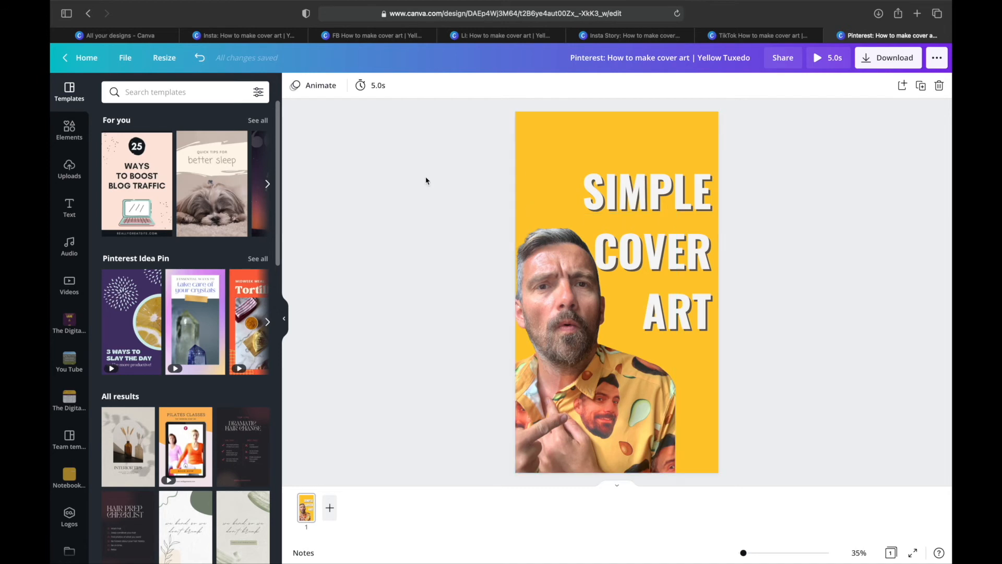
{"action": "left_click_drag", "start_coordinate": [661, 251], "coordinate": [671, 250]}
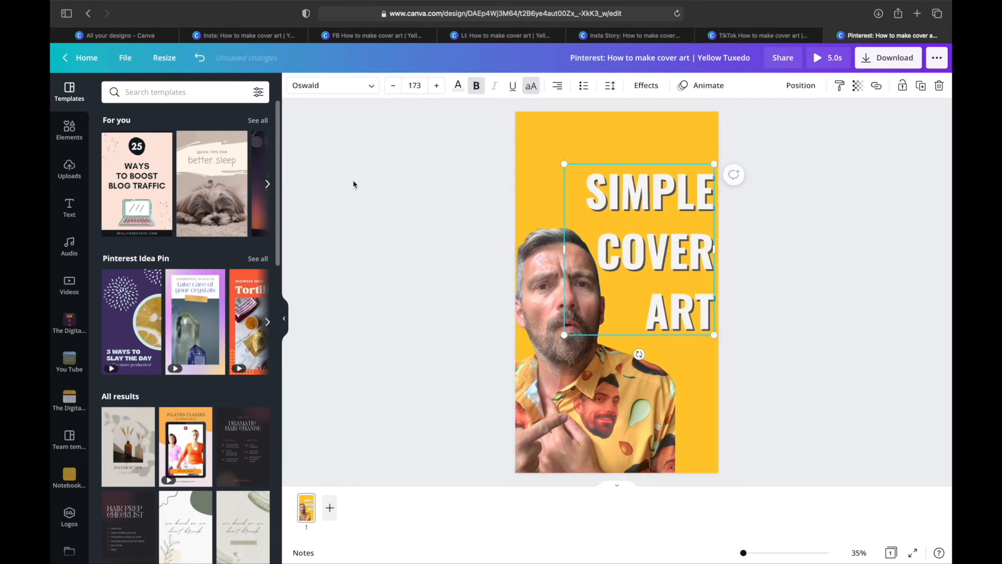
Step: Create a resized copy of the Pinterest design in the YouTube Thumbnail format
{"action": "left_click", "coordinate": [164, 60]}
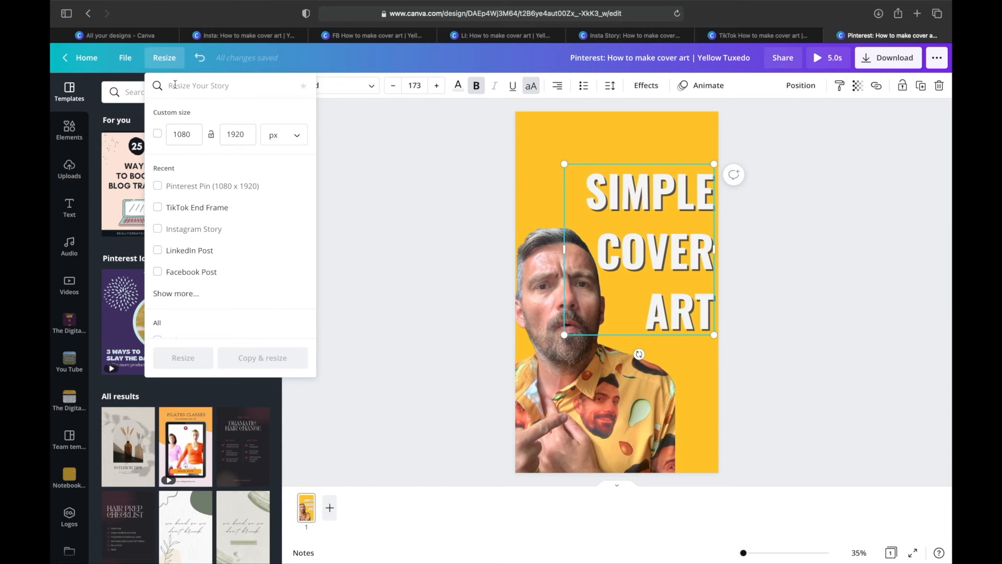
{"action": "type", "text": "youtub"}
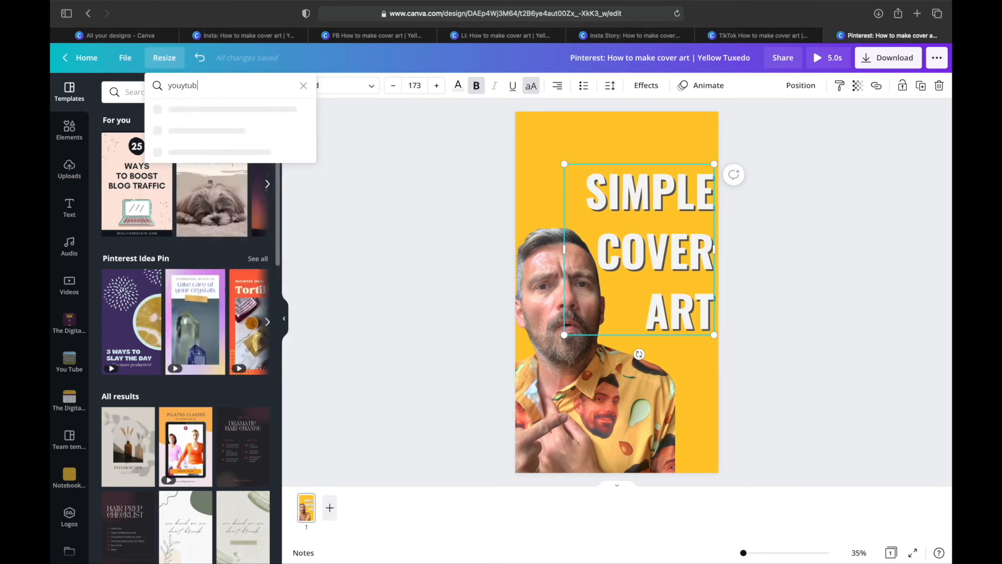
{"action": "key", "text": "BackSpace"}
{"action": "key", "text": "BackSpace"}
{"action": "key", "text": "BackSpace"}
{"action": "key", "text": "BackSpace"}
{"action": "type", "text": "tube"}
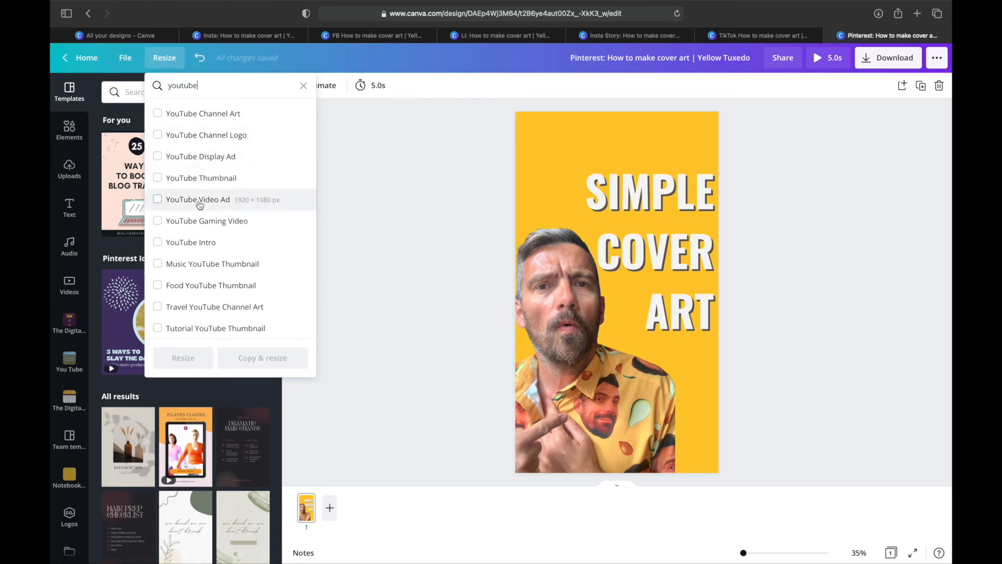
{"action": "left_click", "coordinate": [158, 179]}
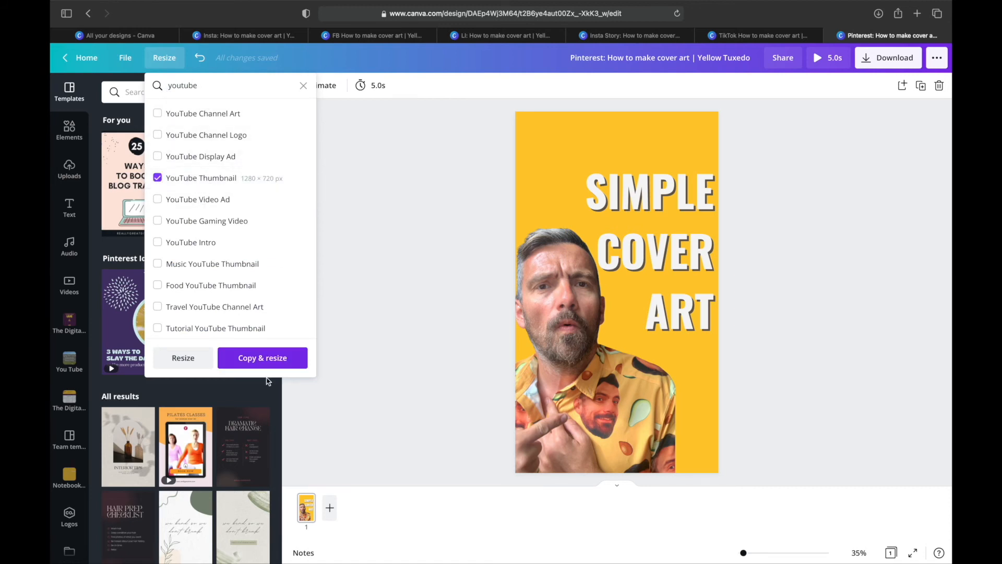
{"action": "left_click", "coordinate": [264, 358]}
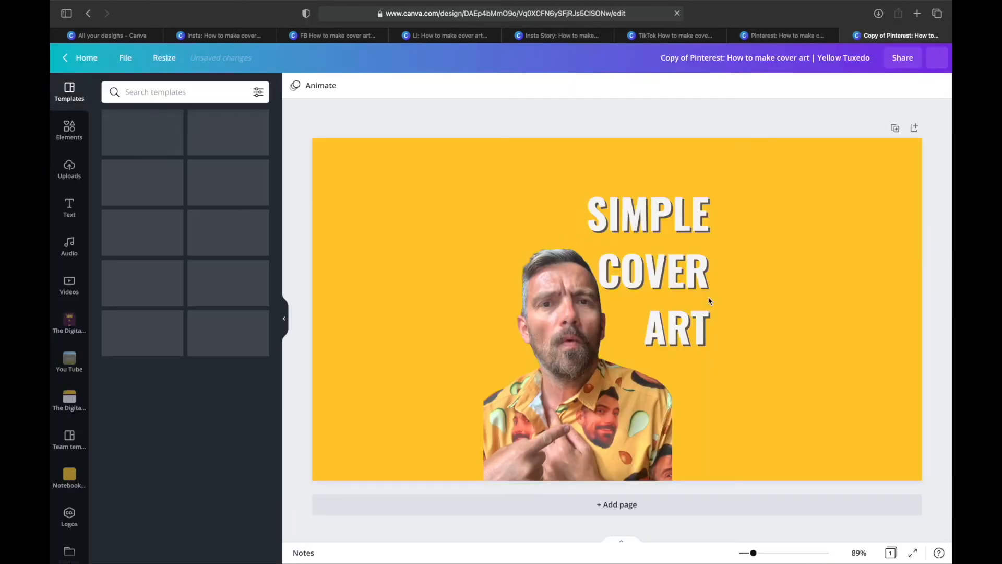
Step: Place the man's photo at the thumbnail page's left edge and enlarge it to about 525 by 700
{"action": "left_click_drag", "start_coordinate": [593, 397], "coordinate": [424, 395]}
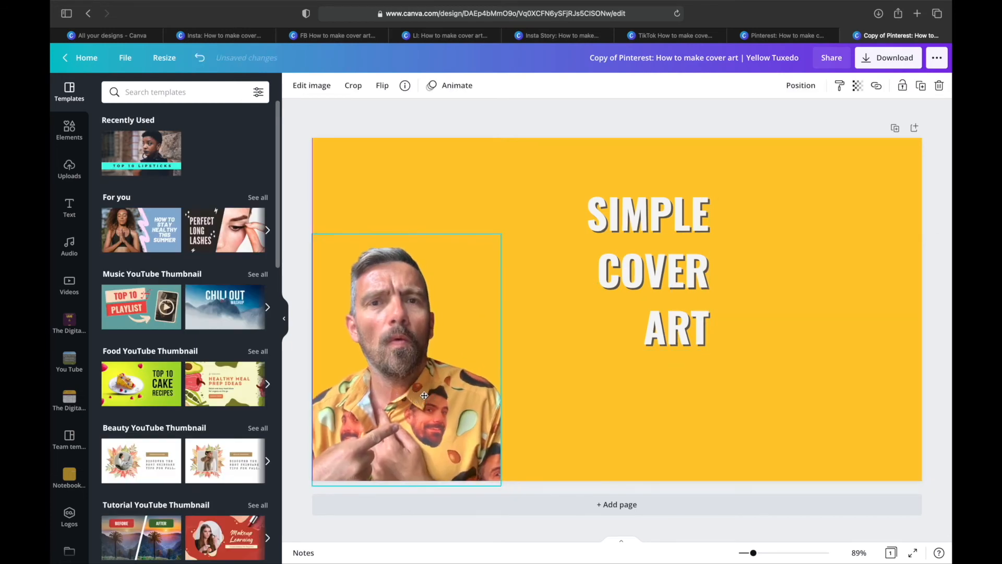
{"action": "left_click_drag", "start_coordinate": [501, 236], "coordinate": [578, 168]}
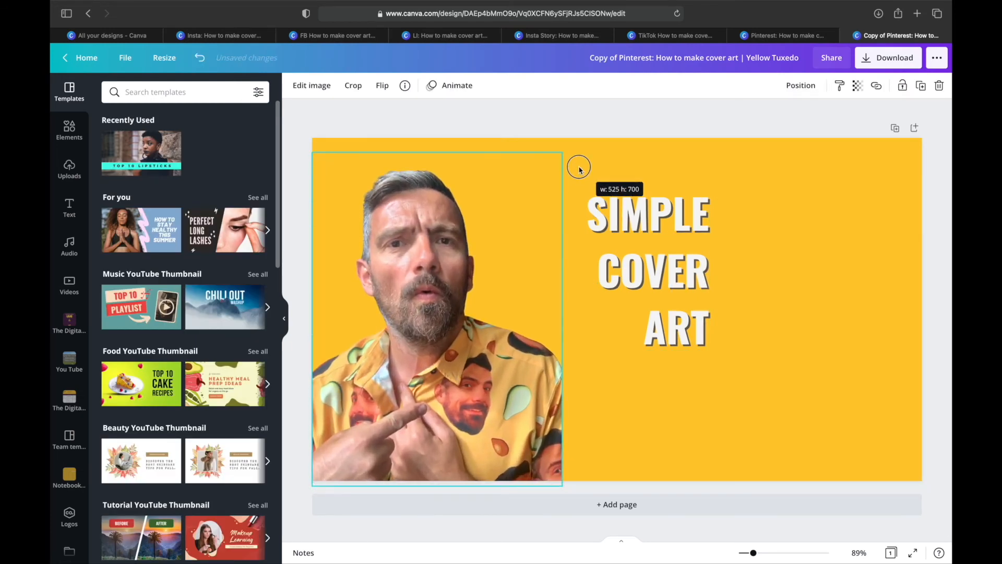
Step: Enlarge the heading to about font size 133, filling the thumbnail's height to the right of the man's photo
{"action": "left_click", "coordinate": [712, 275]}
{"action": "left_click_drag", "start_coordinate": [711, 275], "coordinate": [910, 231]}
{"action": "left_click_drag", "start_coordinate": [766, 306], "coordinate": [606, 485]}
{"action": "left_click_drag", "start_coordinate": [791, 327], "coordinate": [769, 321]}
{"action": "left_click_drag", "start_coordinate": [481, 402], "coordinate": [479, 411]}
{"action": "left_click_drag", "start_coordinate": [735, 314], "coordinate": [725, 314]}
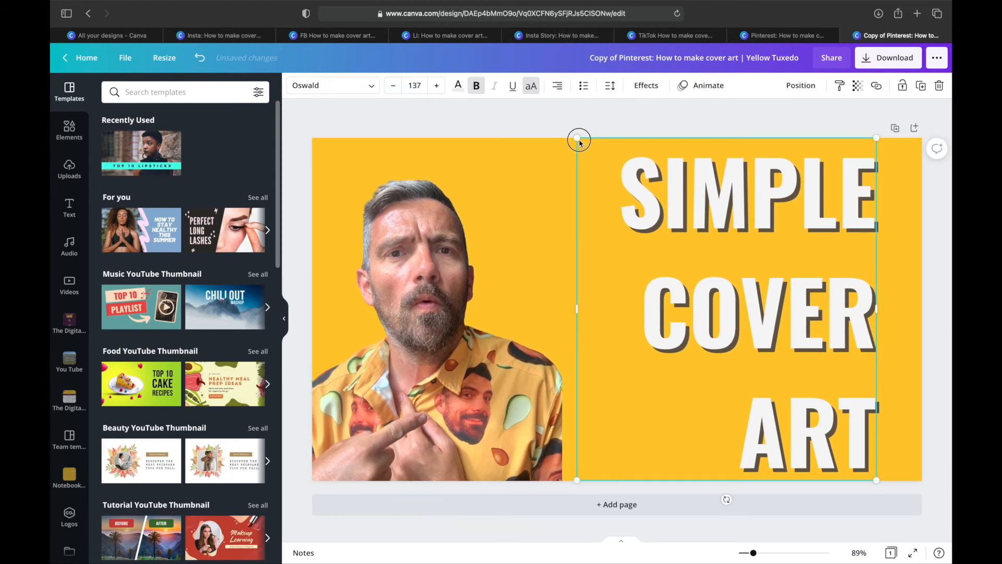
{"action": "left_click_drag", "start_coordinate": [580, 139], "coordinate": [586, 148]}
{"action": "left_click_drag", "start_coordinate": [723, 217], "coordinate": [724, 216]}
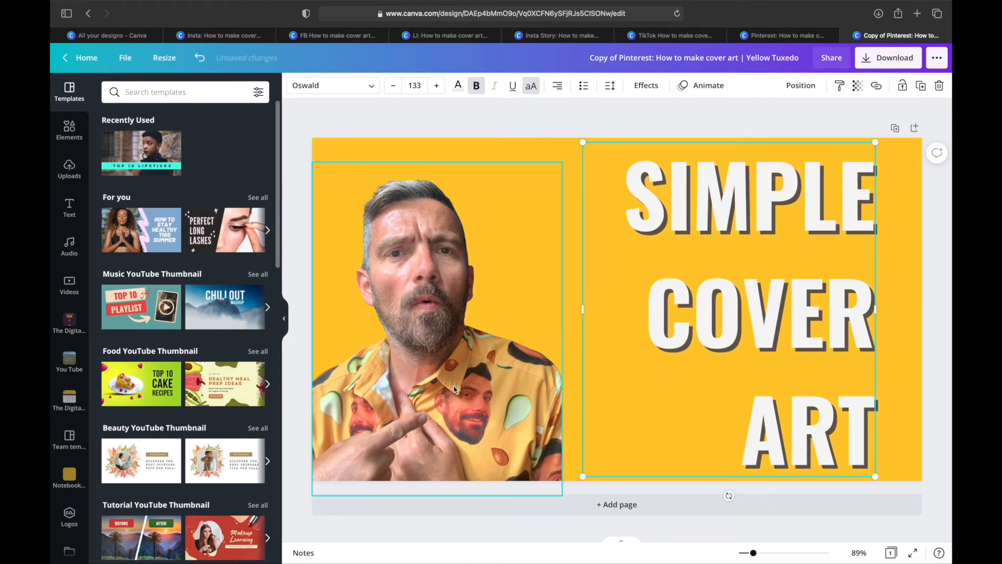
Step: Enlarge the man's photo to almost half the page width, lower it to the page's top edge, and shift the heading slightly left
{"action": "left_click", "coordinate": [455, 390]}
{"action": "left_click_drag", "start_coordinate": [562, 165], "coordinate": [594, 128]}
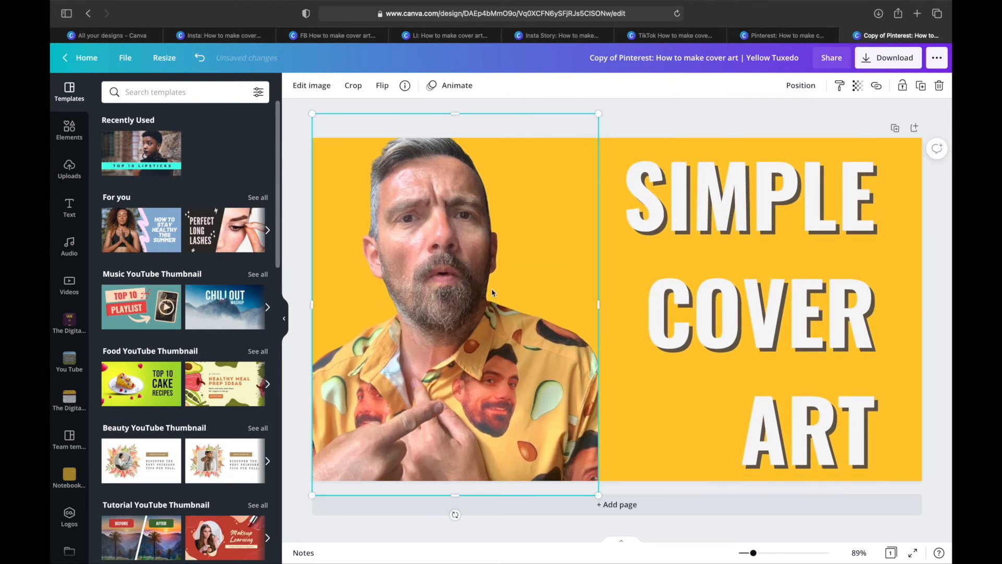
{"action": "left_click_drag", "start_coordinate": [436, 361], "coordinate": [435, 382]}
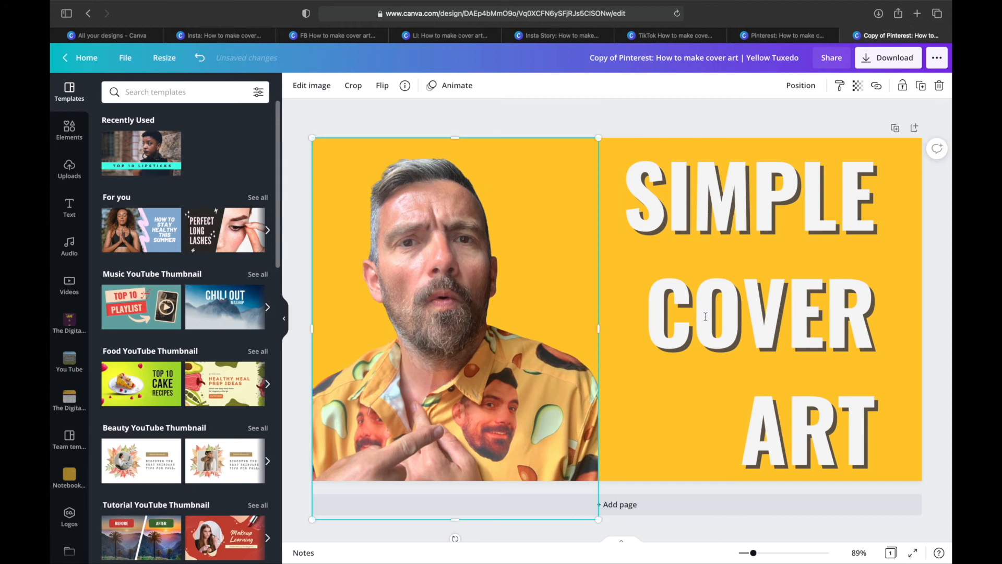
{"action": "left_click_drag", "start_coordinate": [768, 293], "coordinate": [756, 293]}
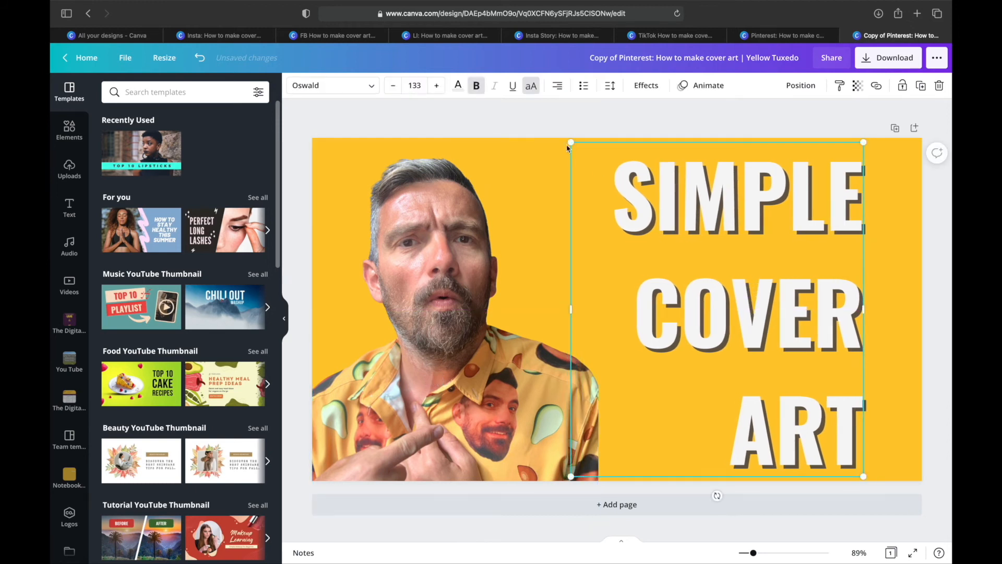
{"action": "left_click", "coordinate": [525, 116]}
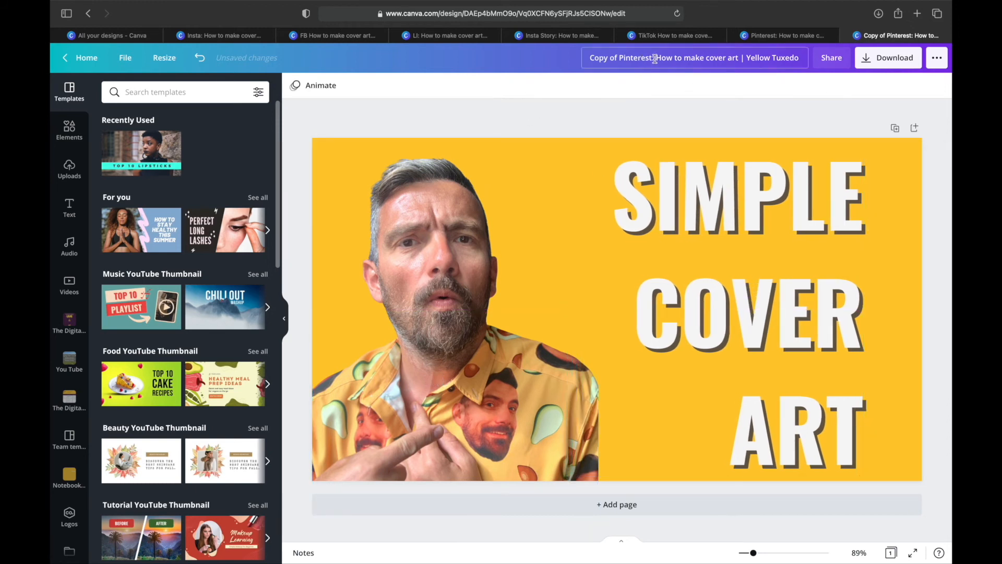
Step: Rename the thumbnail copy as "YouTube: How to make cover art | Yellow Tuxedo"
{"action": "left_click_drag", "start_coordinate": [652, 59], "coordinate": [555, 59]}
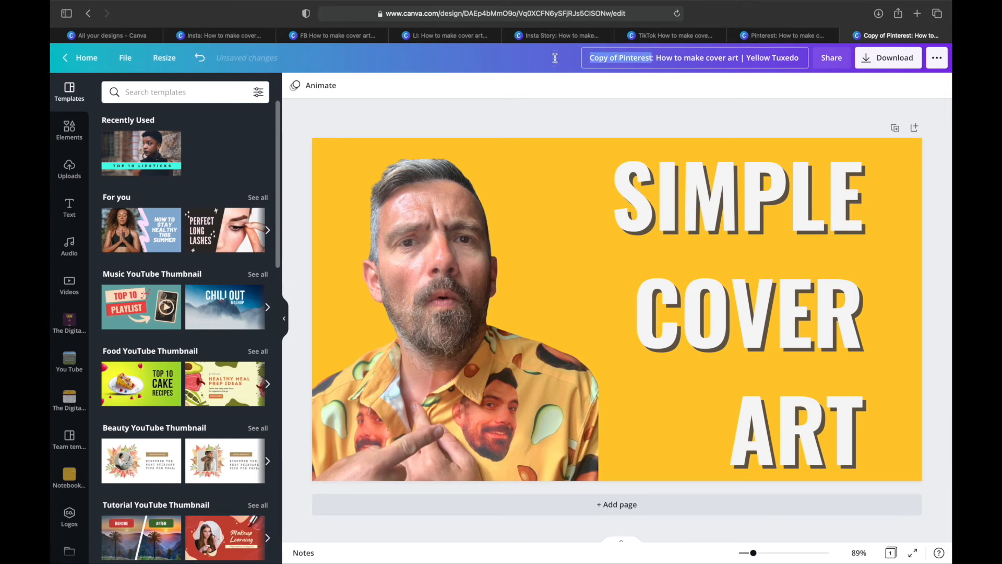
{"action": "type", "text": "YouTube"}
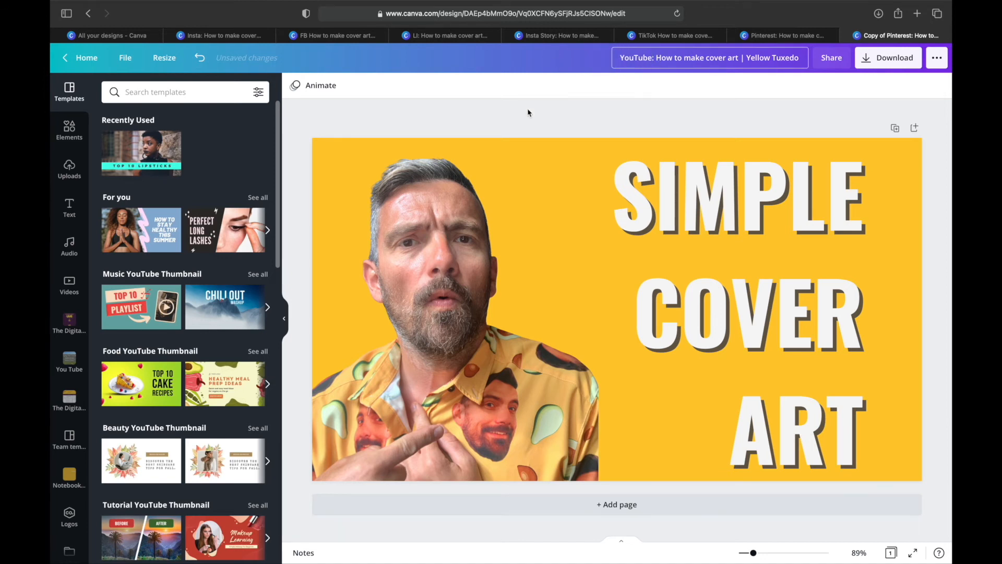
{"action": "left_click", "coordinate": [506, 126]}
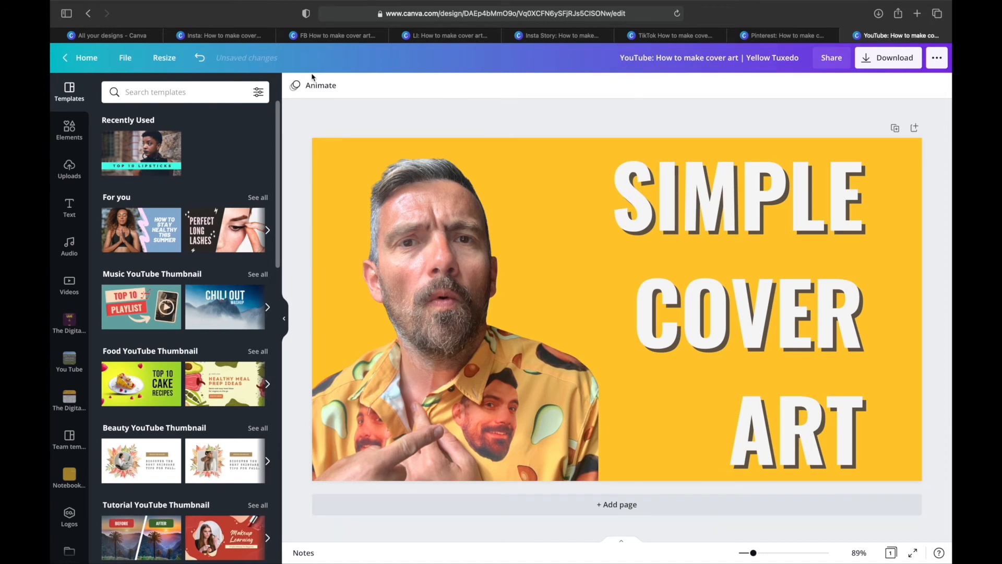
Step: Create a resized copy of the YouTube design in the Twitter Post format
{"action": "left_click", "coordinate": [164, 58]}
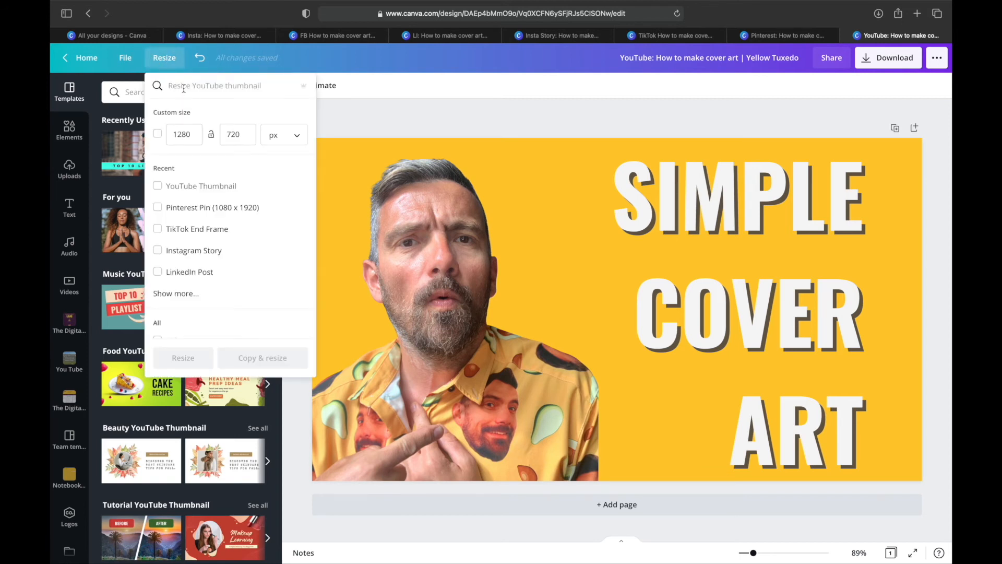
{"action": "left_click", "coordinate": [183, 89]}
{"action": "type", "text": "twitter"}
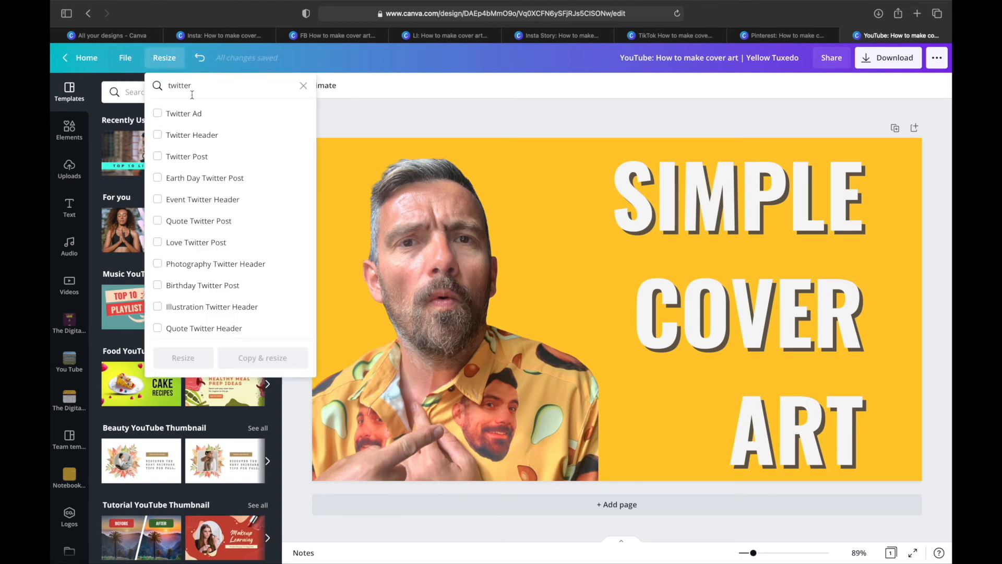
{"action": "left_click", "coordinate": [157, 158]}
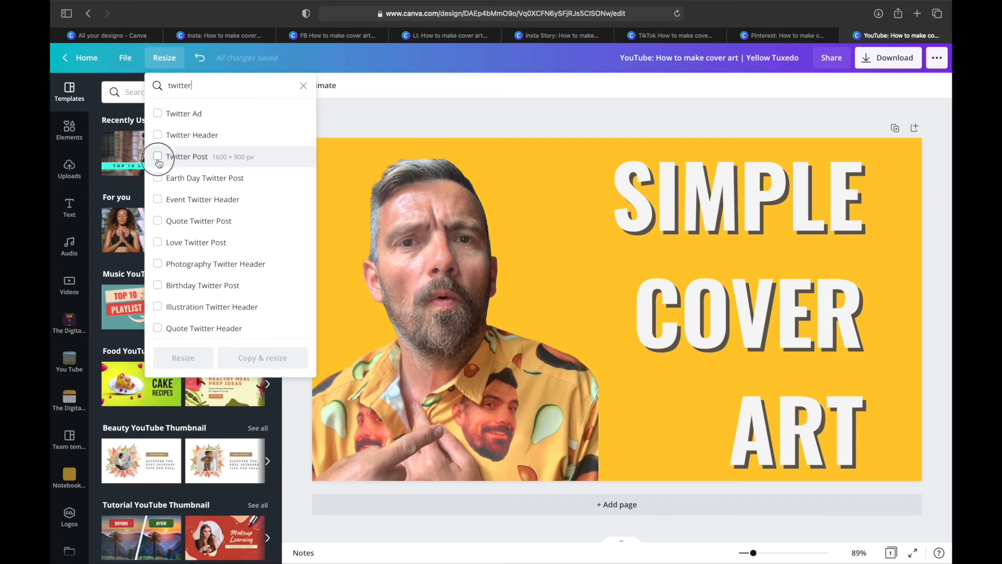
{"action": "left_click", "coordinate": [264, 359]}
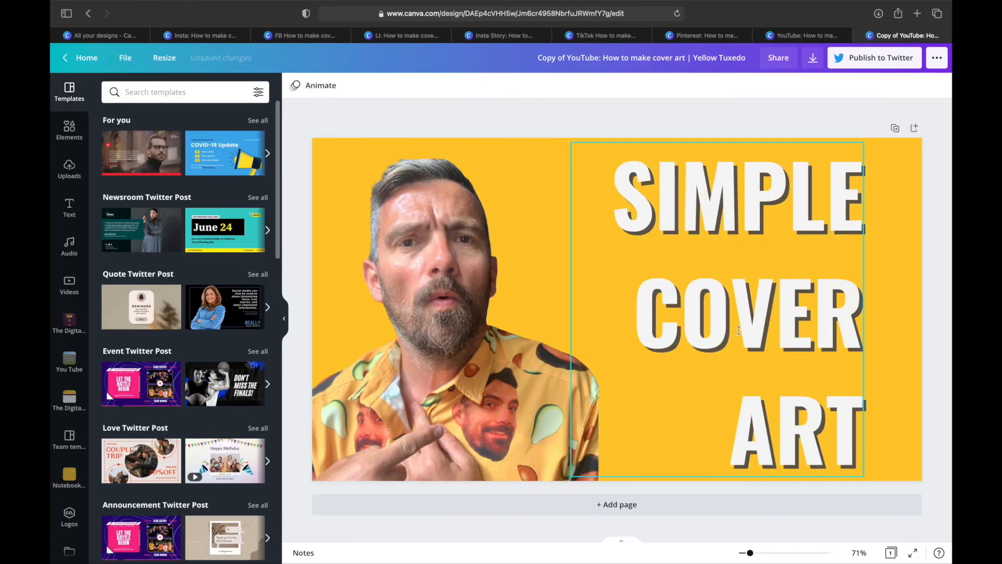
Step: Rename the Twitter copy as "Twitter: How to make cover art | Yellow Tuxedo" and shift the heading right, away from the man's photo
{"action": "left_click_drag", "start_coordinate": [599, 58], "coordinate": [520, 58]}
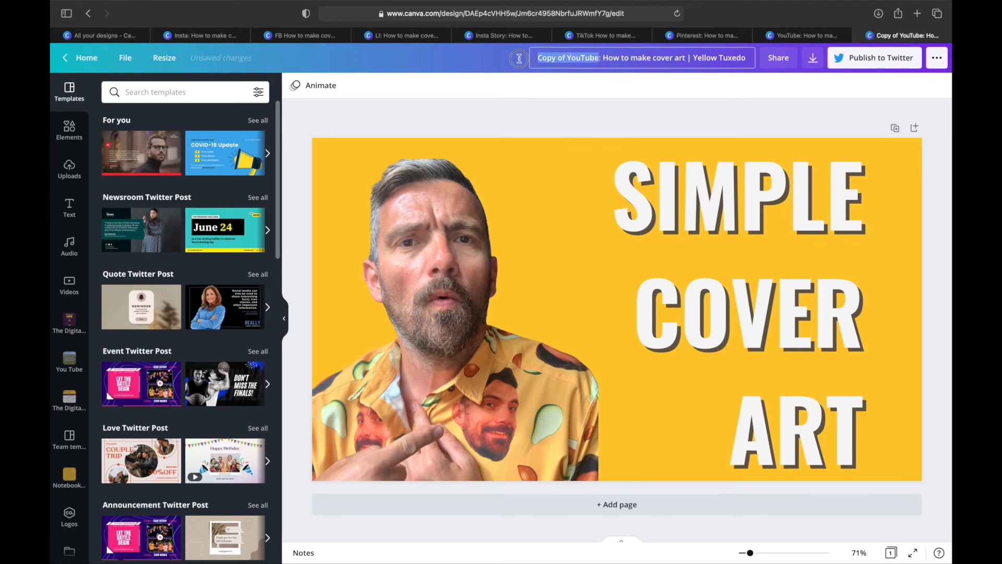
{"action": "type", "text": "Twitter:"}
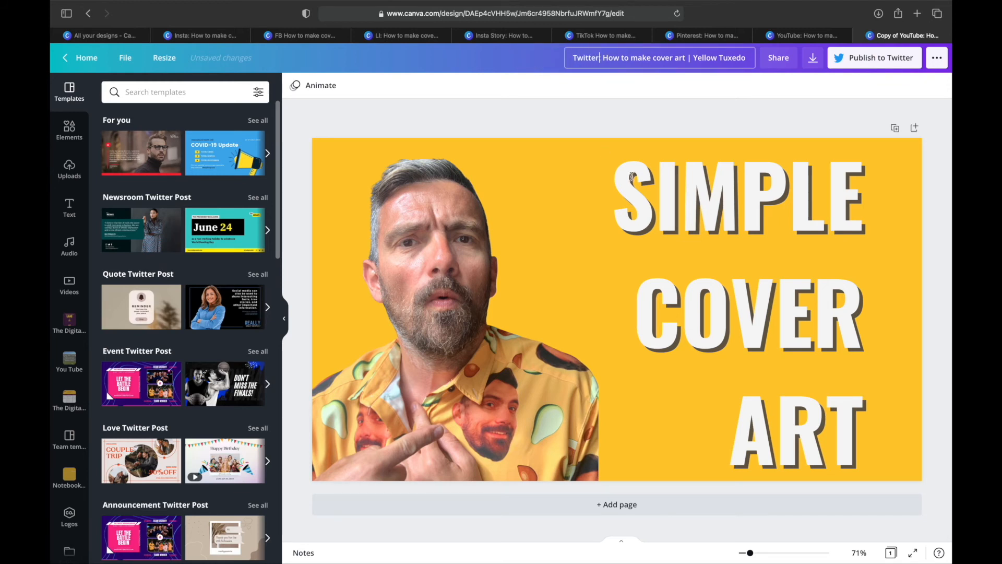
{"action": "left_click", "coordinate": [688, 217]}
{"action": "left_click_drag", "start_coordinate": [688, 218], "coordinate": [711, 217]}
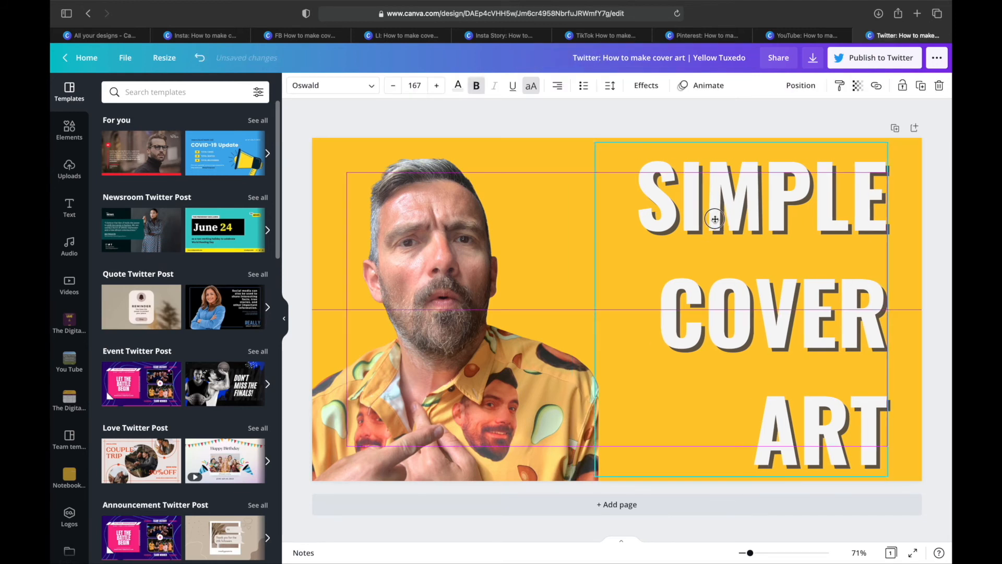
{"action": "left_click", "coordinate": [534, 120]}
Step: Create a resized copy of the Twitter design at a custom size of 1200 x 620 px
{"action": "left_click", "coordinate": [164, 58]}
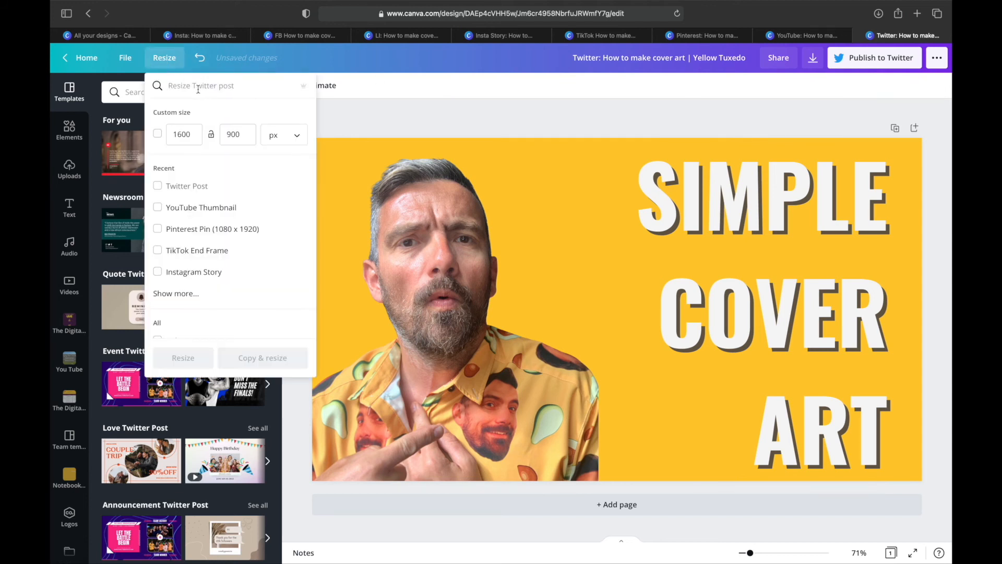
{"action": "left_click", "coordinate": [158, 135]}
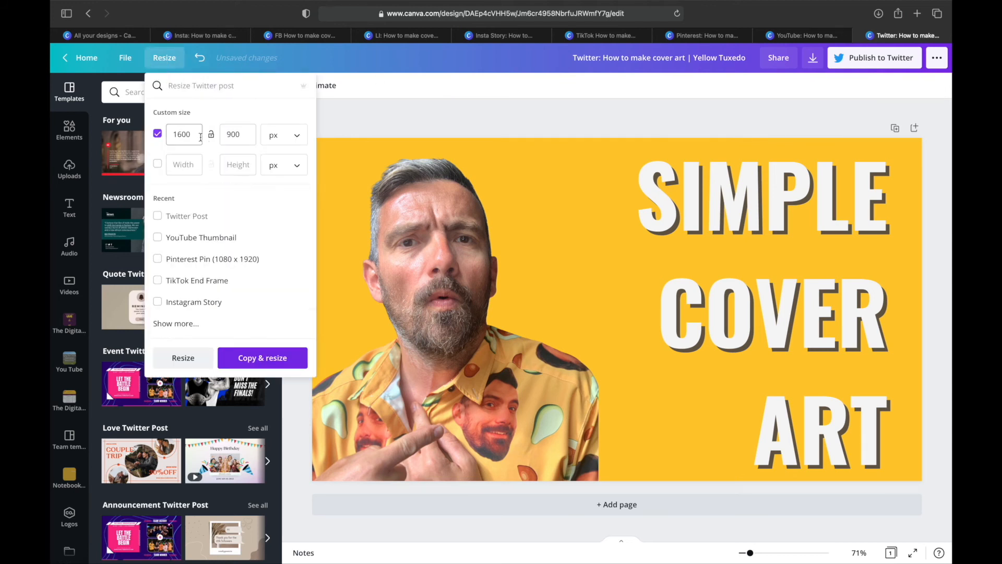
{"action": "left_click", "coordinate": [162, 135]}
{"action": "type", "text": "1200"}
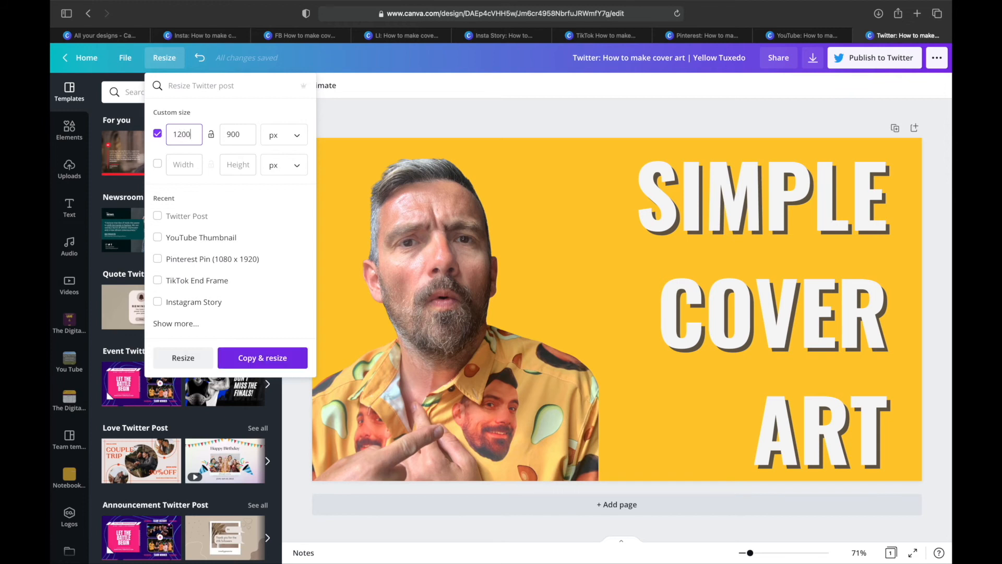
{"action": "key", "text": "Tab"}
{"action": "type", "text": "620"}
{"action": "left_click", "coordinate": [261, 359]}
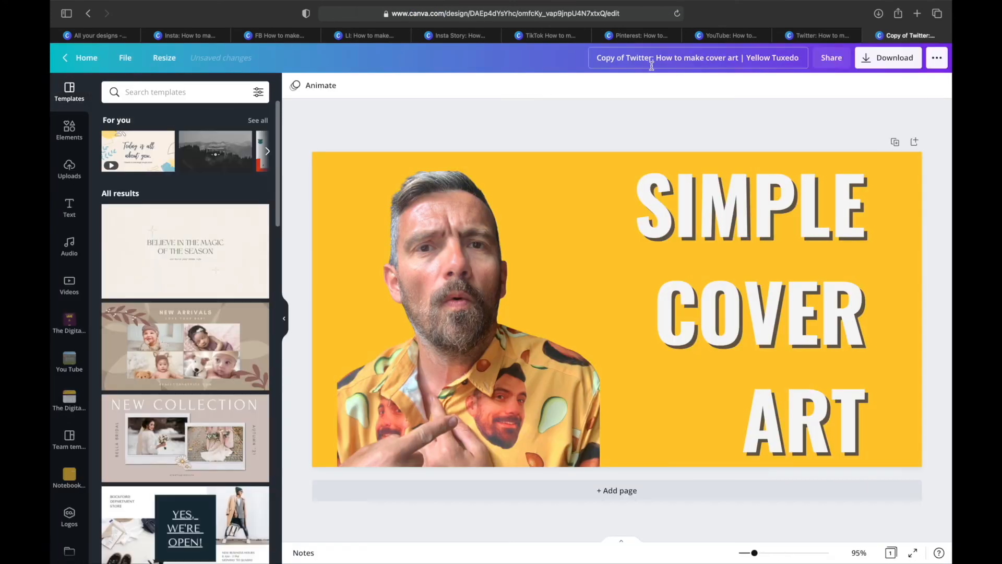
Step: Rename the 1200 x 620 px copy as "Blog: How to make cover art | Yellow Tuxedo"
{"action": "left_click", "coordinate": [653, 59]}
{"action": "left_click_drag", "start_coordinate": [653, 59], "coordinate": [554, 50]}
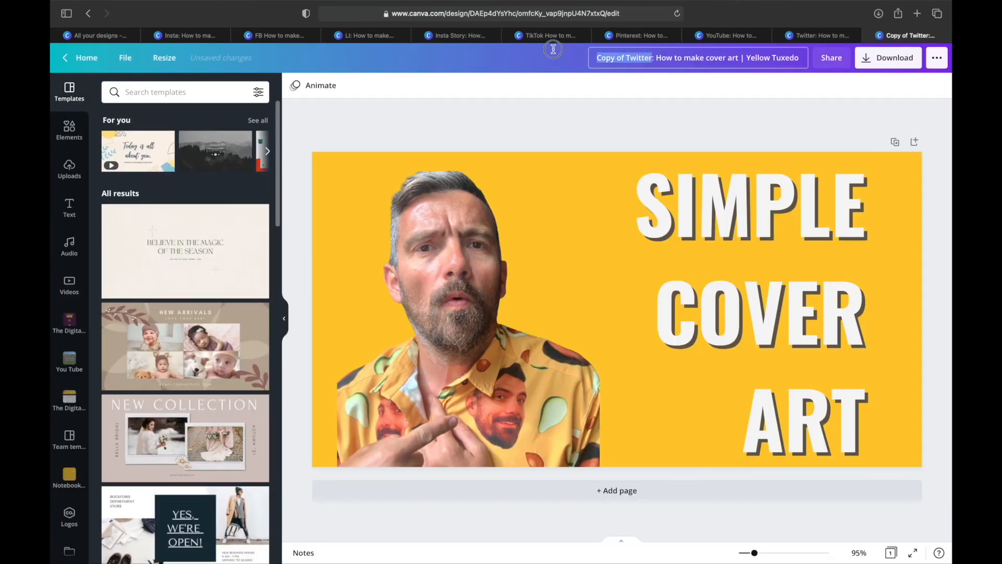
{"action": "type", "text": "Wordpres"}
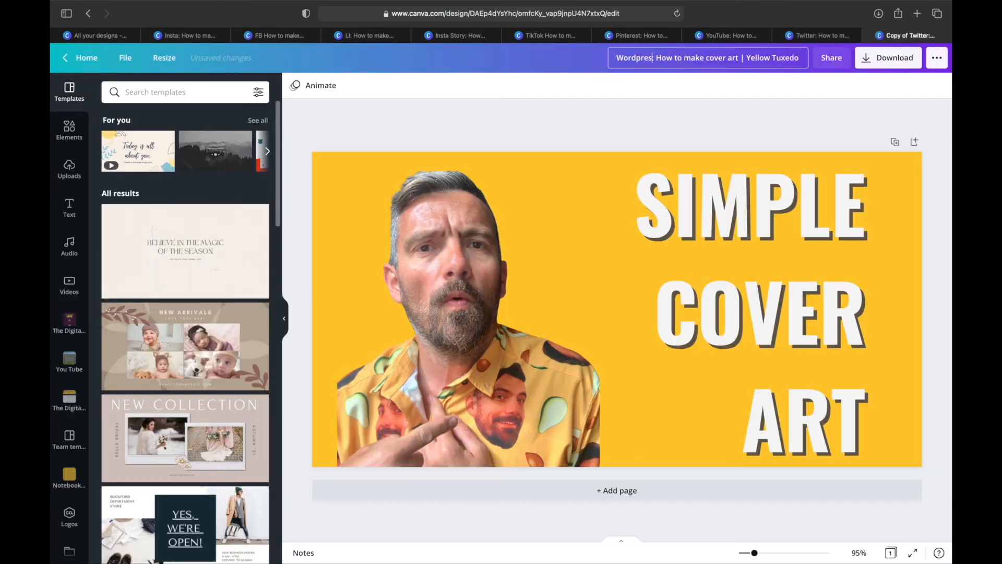
{"action": "key", "text": "BackSpace"}
{"action": "key", "text": "BackSpace"}
{"action": "key", "text": "BackSpace"}
{"action": "key", "text": "BackSpace"}
{"action": "key", "text": "BackSpace"}
{"action": "type", "text": "Blog"}
{"action": "left_click", "coordinate": [506, 122]}
Step: Move the man's photo to the page's left edge, enlarge it to almost half the page width, and raise the heading slightly
{"action": "left_click_drag", "start_coordinate": [477, 246], "coordinate": [453, 250]}
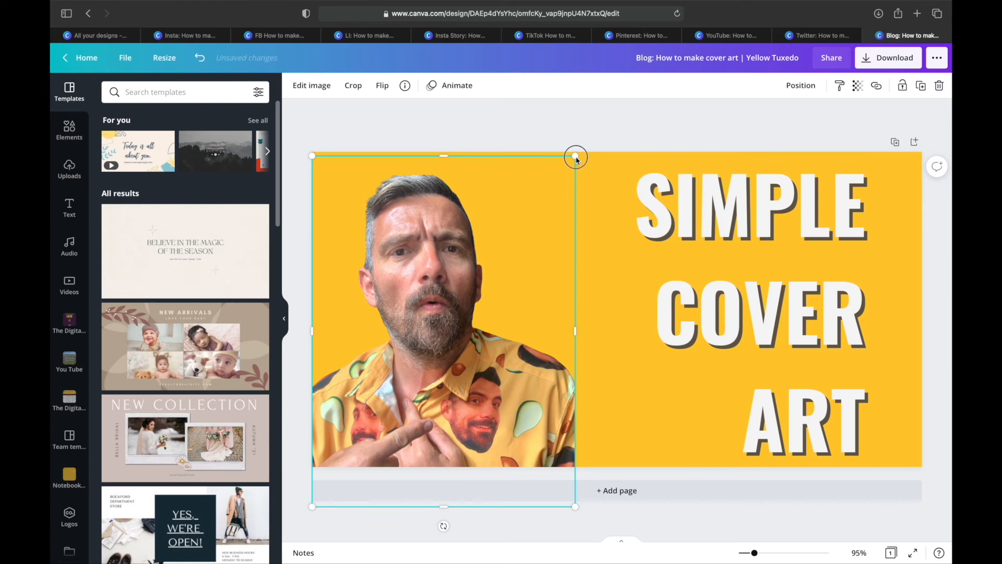
{"action": "left_click_drag", "start_coordinate": [576, 158], "coordinate": [621, 141]}
{"action": "left_click_drag", "start_coordinate": [412, 347], "coordinate": [412, 356]}
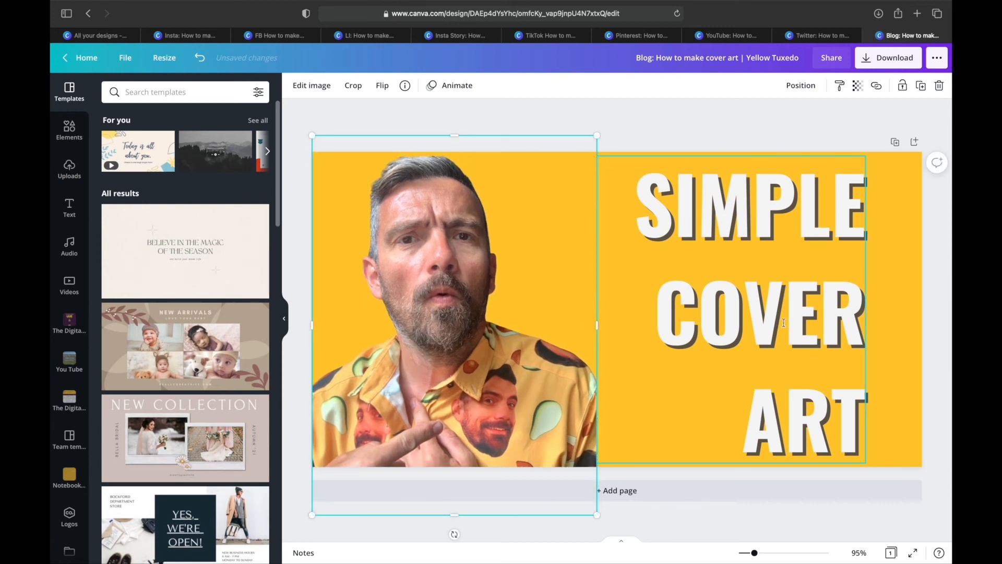
{"action": "left_click_drag", "start_coordinate": [784, 323], "coordinate": [783, 314]}
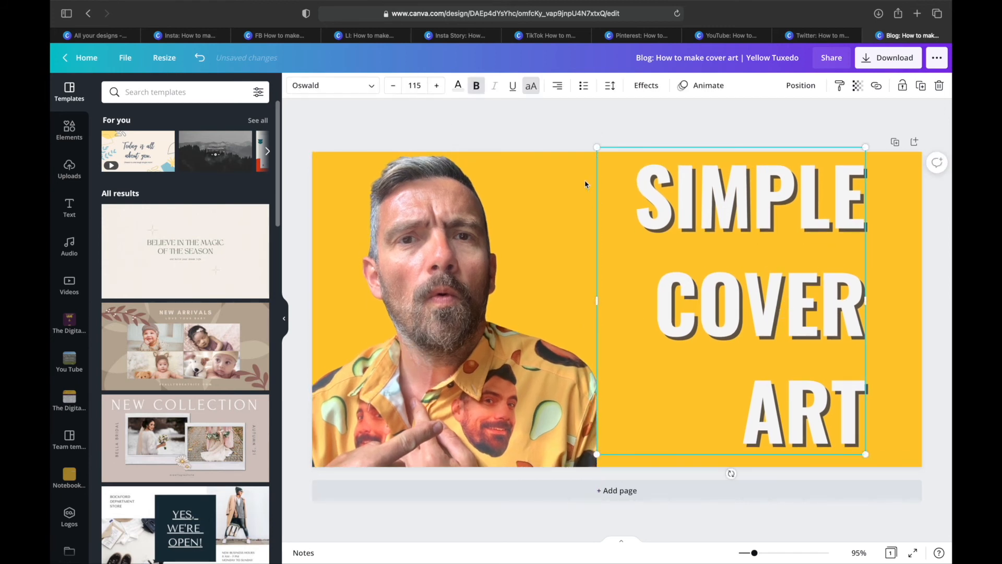
{"action": "left_click", "coordinate": [552, 135]}
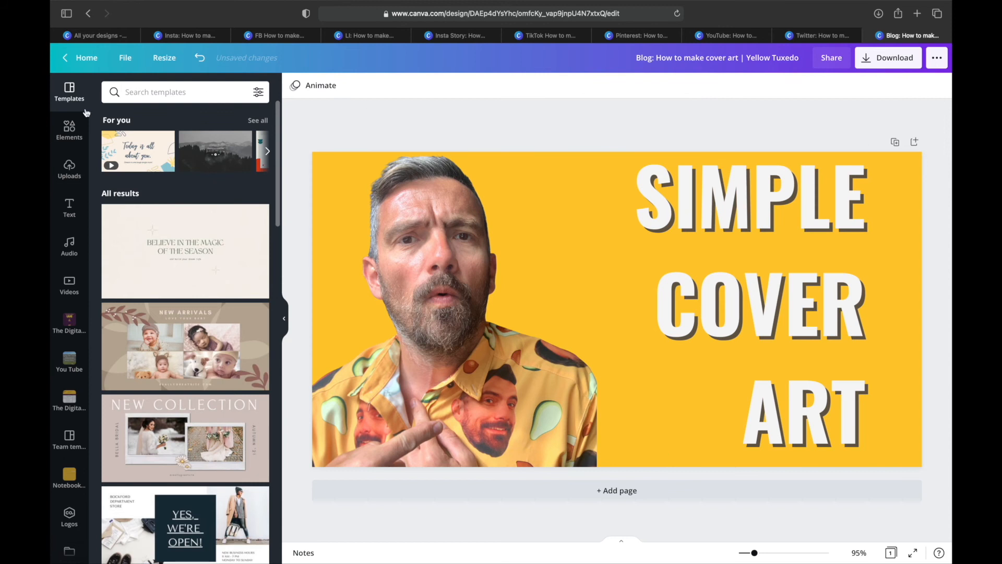
Step: Create a resized copy of the Blog design at a custom size of 696 x 364 px
{"action": "left_click", "coordinate": [172, 67]}
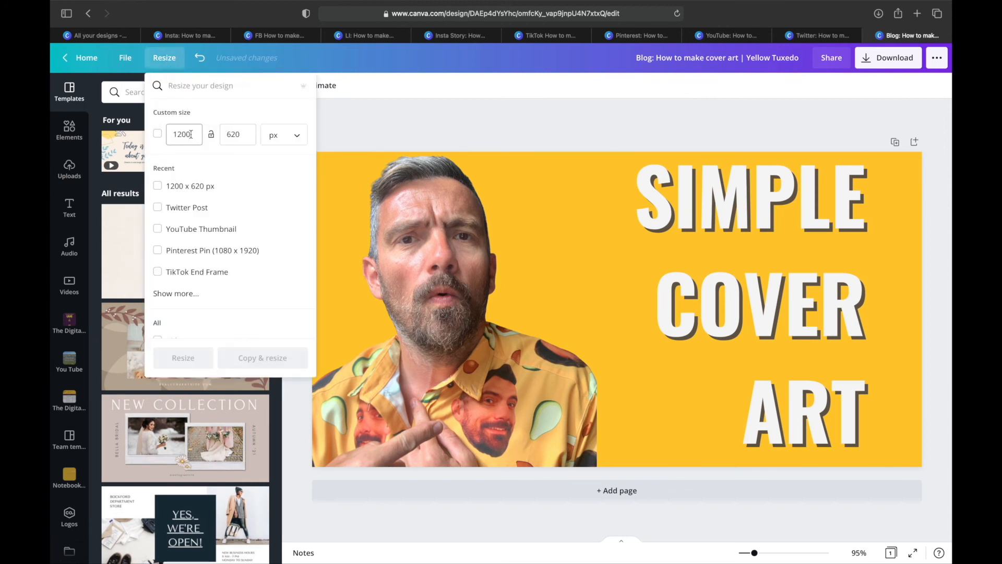
{"action": "left_click", "coordinate": [165, 135]}
{"action": "type", "text": "696"}
{"action": "key", "text": "Tab"}
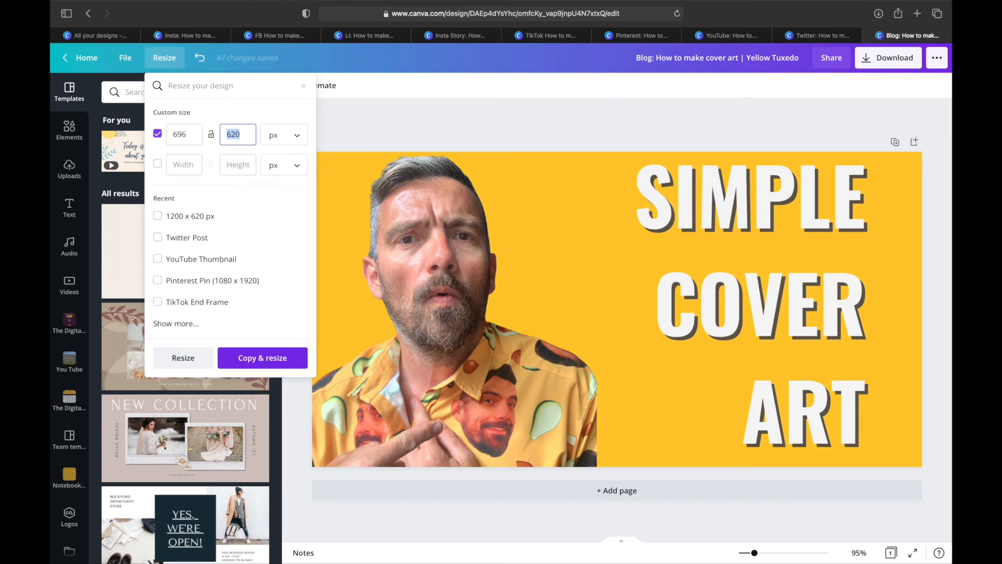
{"action": "type", "text": "504"}
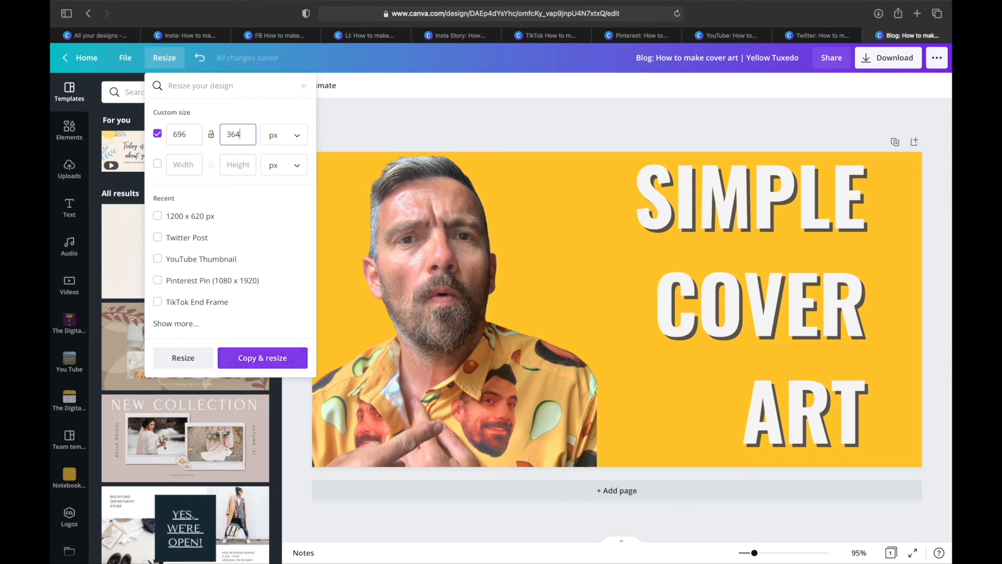
{"action": "left_click", "coordinate": [263, 358]}
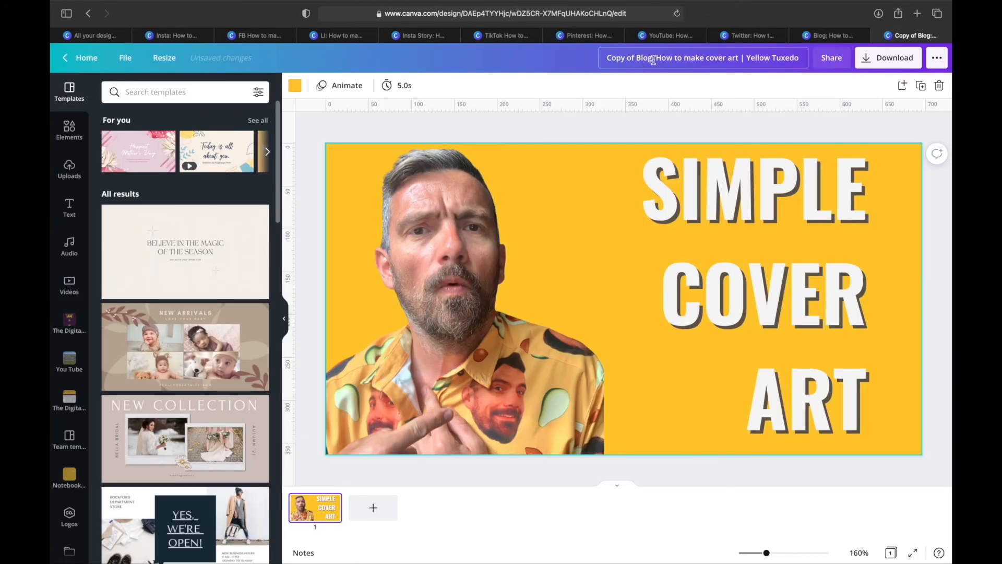
Step: Rename the 696 x 364 px copy as "Google: How to make cover art | Yellow Tuxedo"
{"action": "left_click_drag", "start_coordinate": [653, 60], "coordinate": [577, 61]}
{"action": "type", "text": "Goog"}
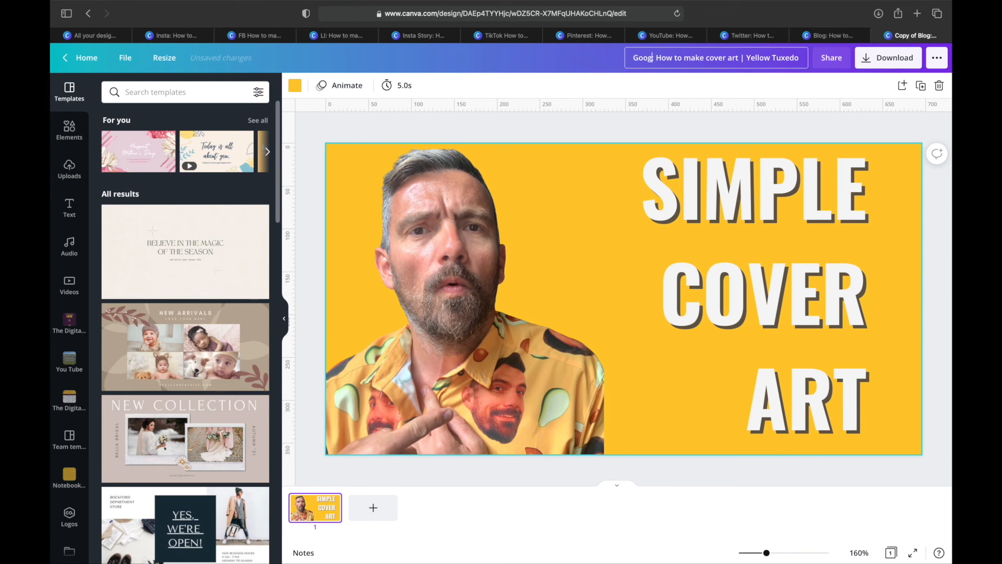
{"action": "type", "text": "le:"}
Step: Nudge the man's photo slightly down and shift the heading slightly right and down in the Google design
{"action": "left_click", "coordinate": [551, 413]}
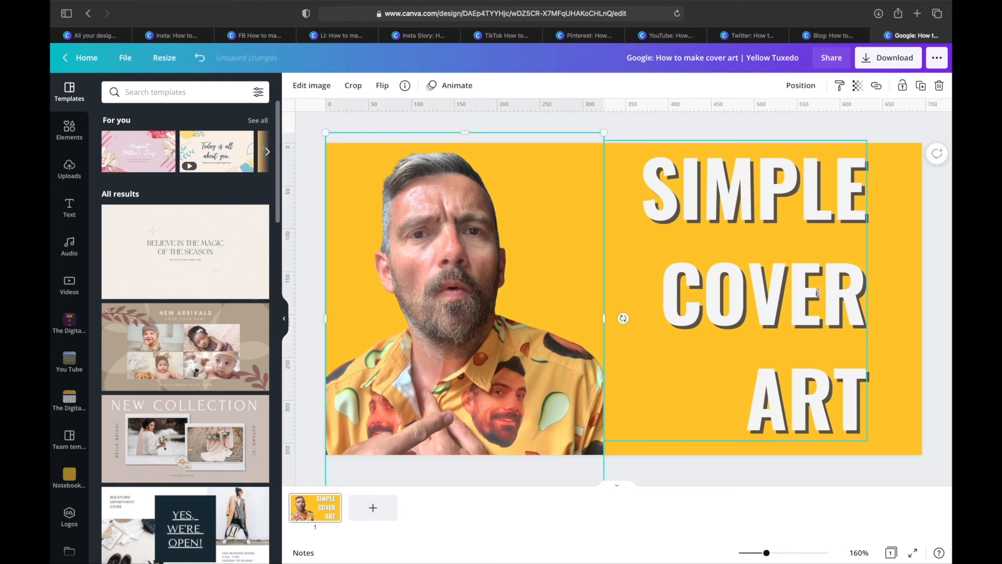
{"action": "left_click_drag", "start_coordinate": [818, 293], "coordinate": [825, 293]}
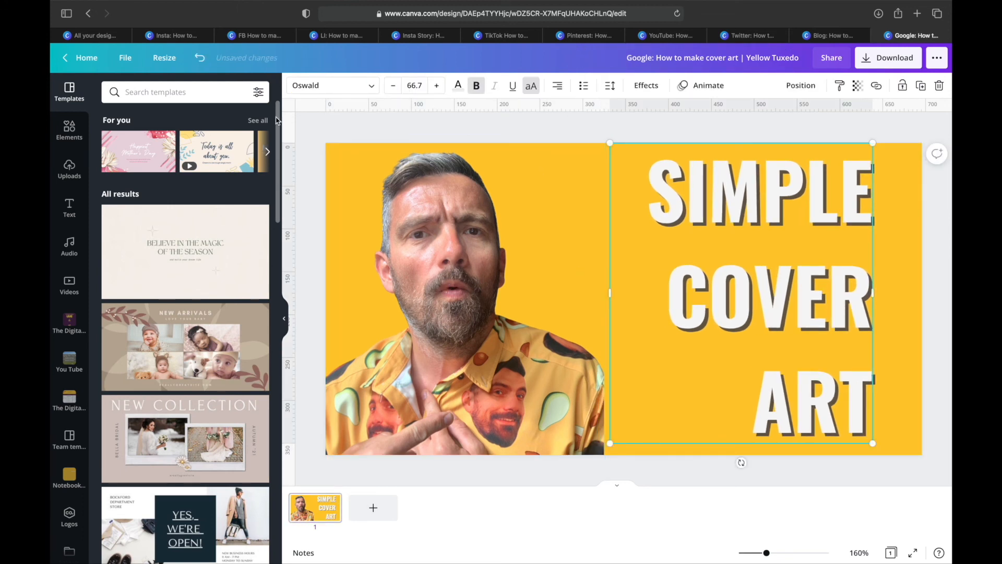
{"action": "left_click", "coordinate": [308, 124]}
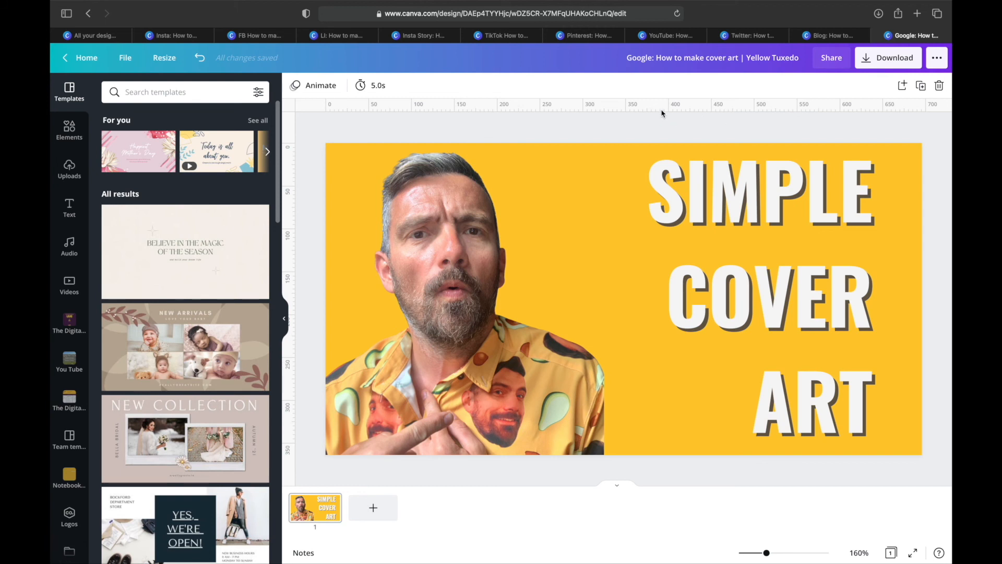
Step: Review each open cover art design in turn, from Insta through to Google, and return to the Insta design
{"action": "left_click", "coordinate": [177, 35]}
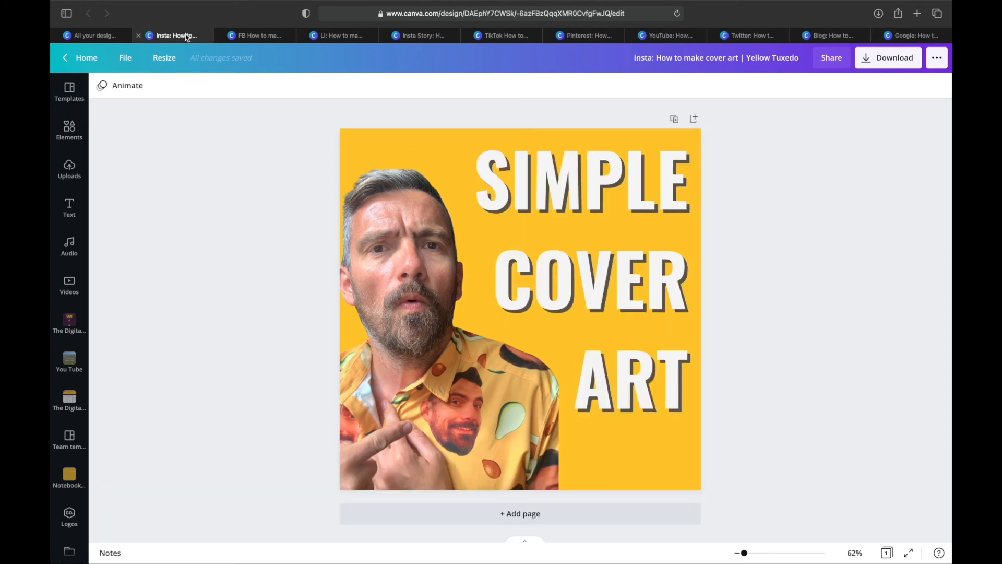
{"action": "left_click", "coordinate": [264, 39]}
{"action": "left_click", "coordinate": [342, 36]}
{"action": "left_click", "coordinate": [424, 36]}
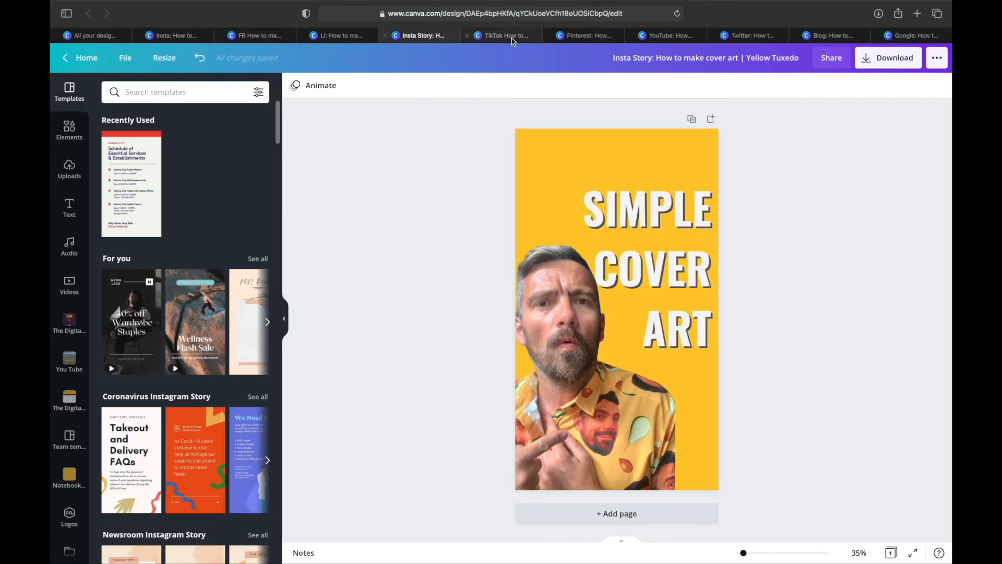
{"action": "left_click", "coordinate": [511, 40]}
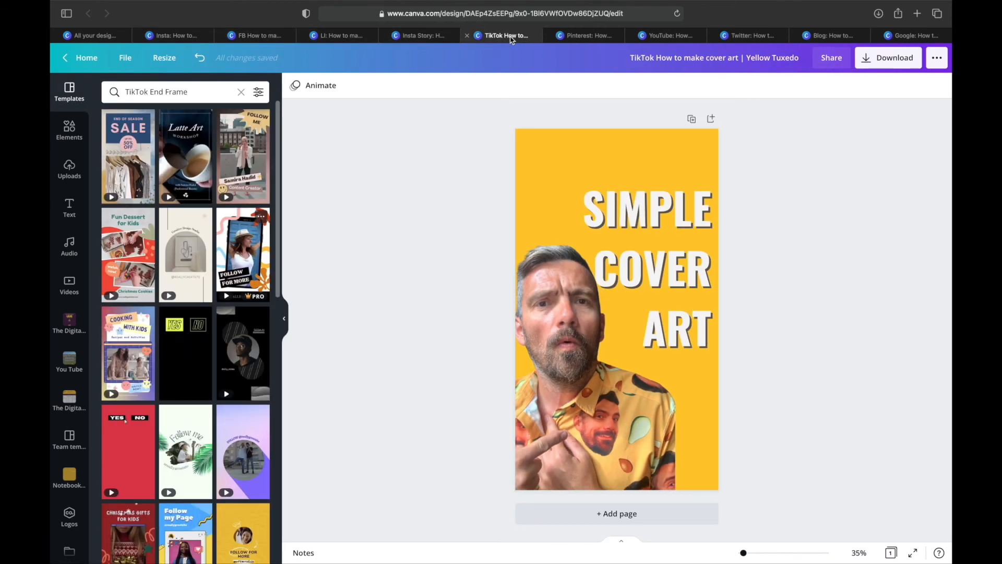
{"action": "left_click", "coordinate": [589, 39]}
{"action": "left_click", "coordinate": [674, 38]}
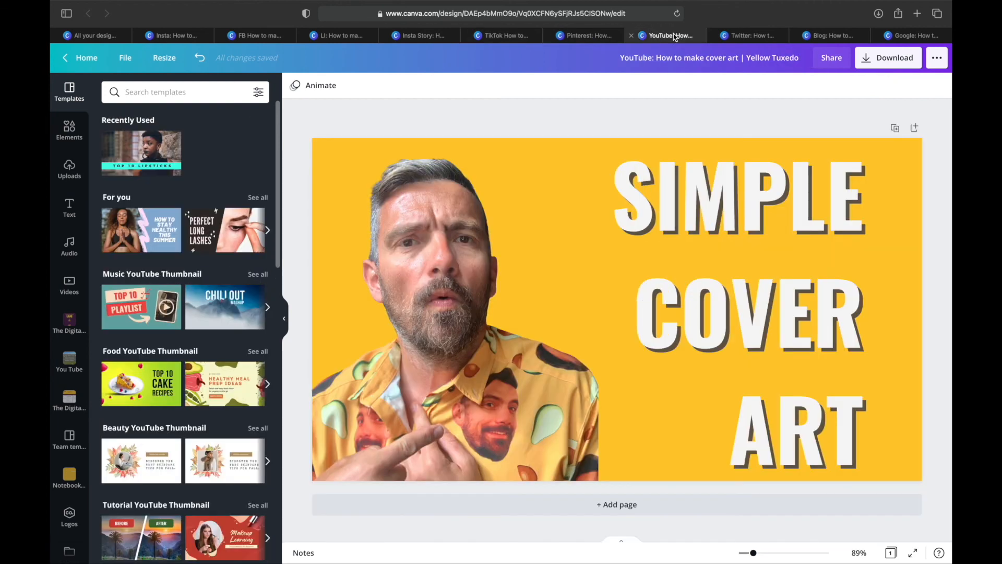
{"action": "left_click", "coordinate": [745, 38]}
{"action": "left_click", "coordinate": [822, 37]}
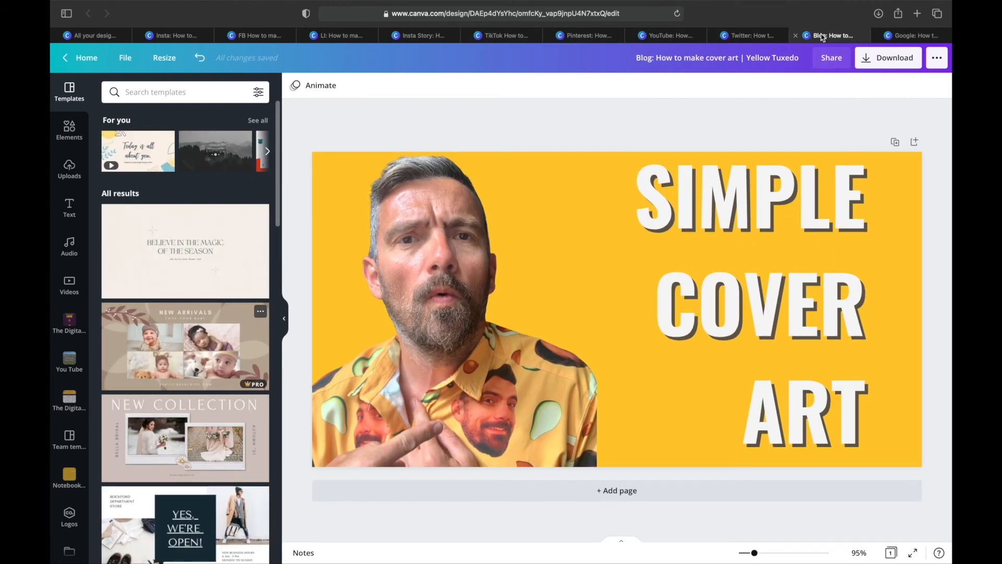
{"action": "left_click", "coordinate": [905, 39]}
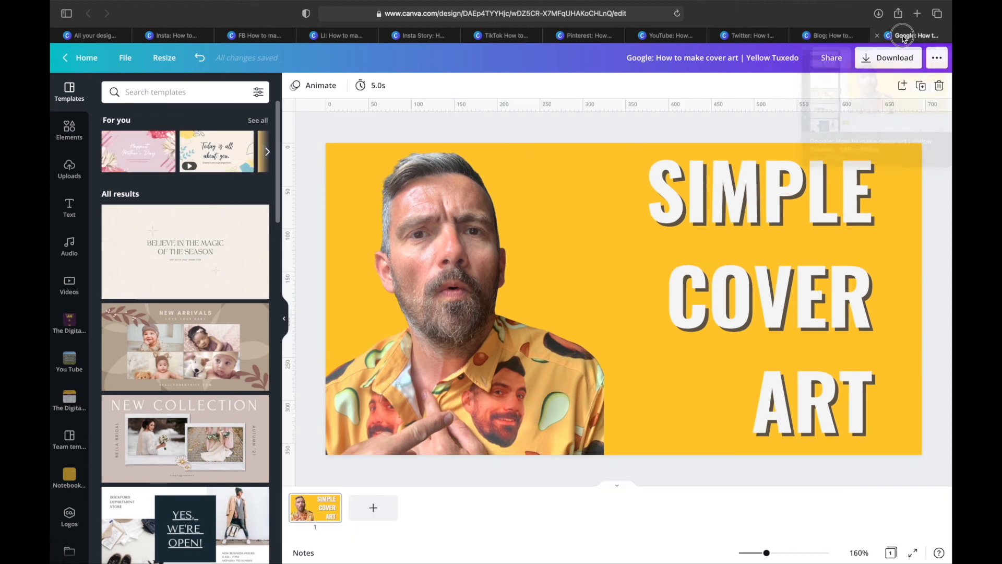
{"action": "left_click", "coordinate": [172, 35]}
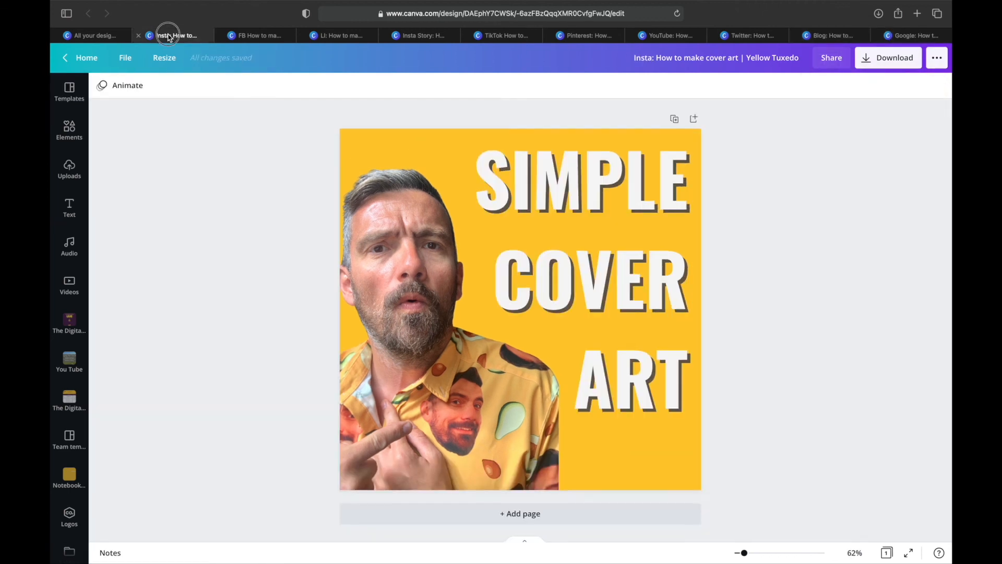